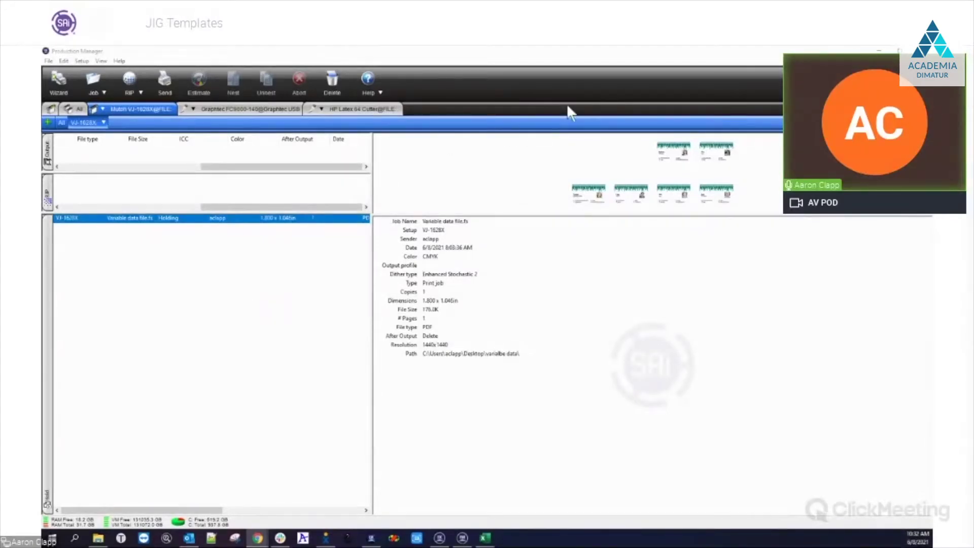
- Add Aviation.pdf as a job in the VJ-1628X queue and open its 10.004 x 4.570 in job properties
click(84, 436)
click(103, 122)
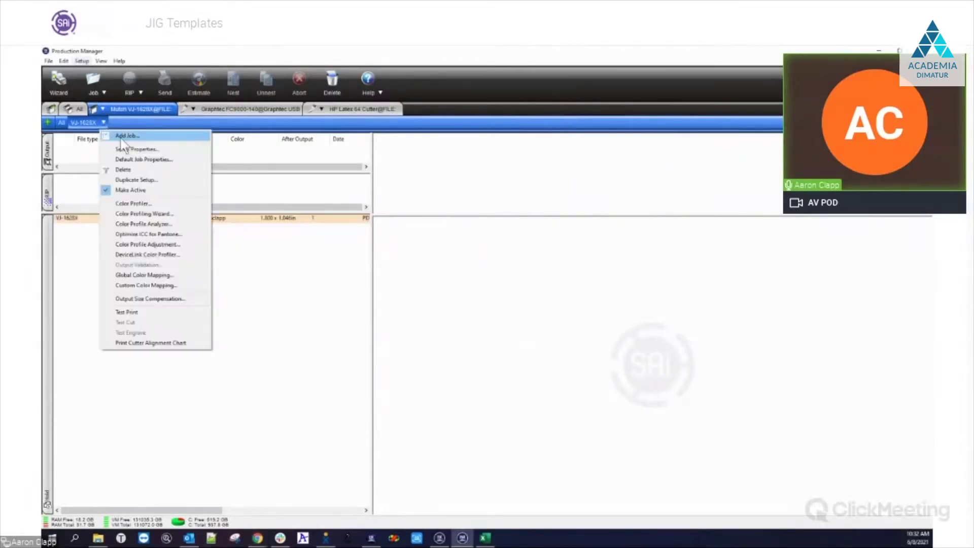
click(120, 137)
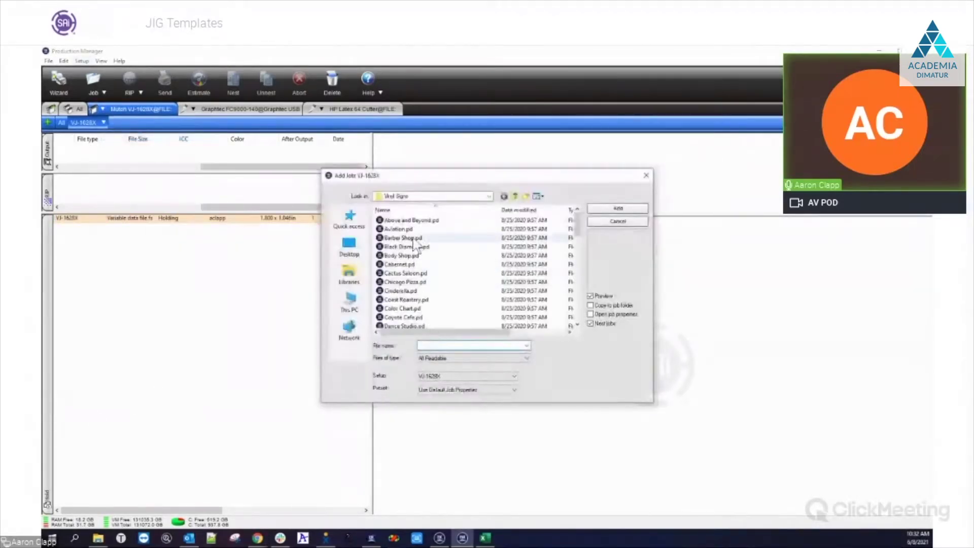
click(457, 221)
click(416, 228)
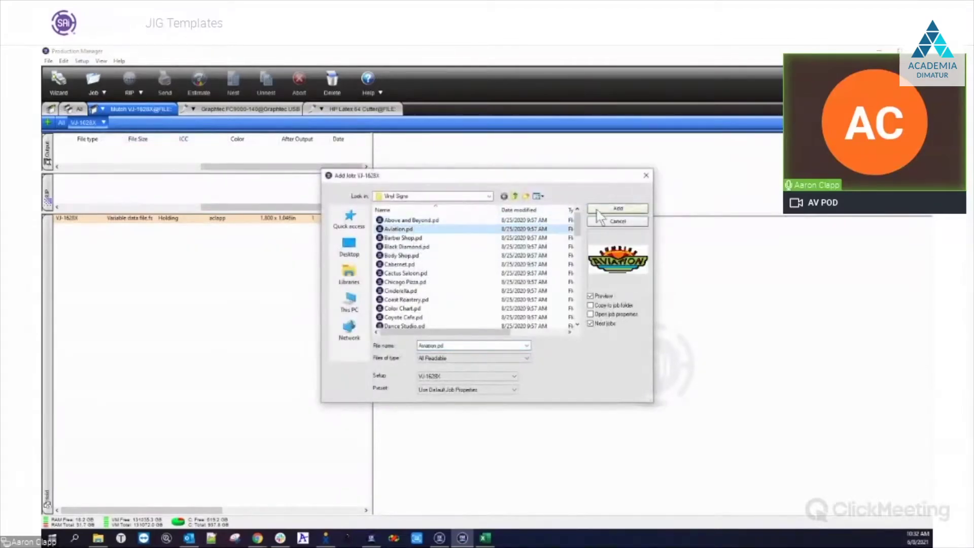
click(617, 208)
double_click(131, 228)
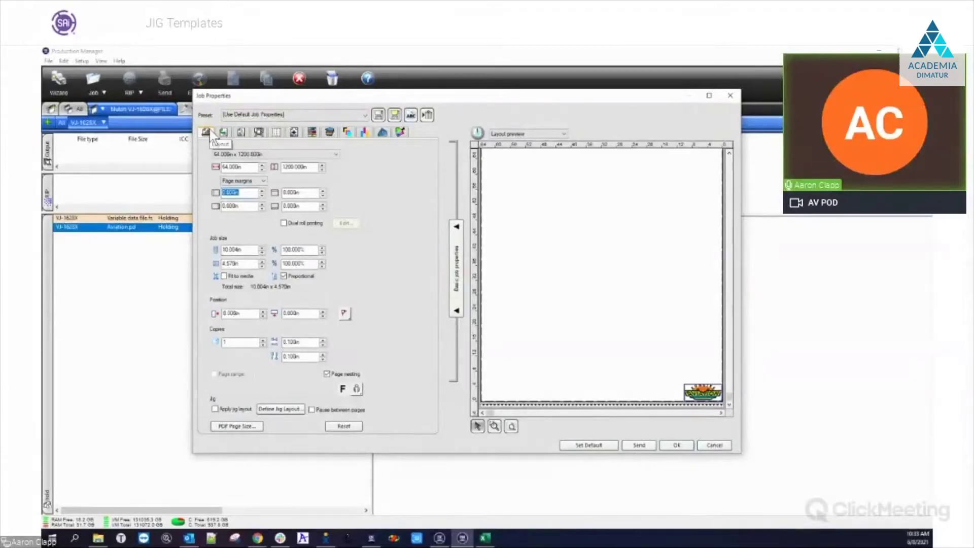
- Open the jig layout definition and try an 18 x 20 in media size
click(282, 410)
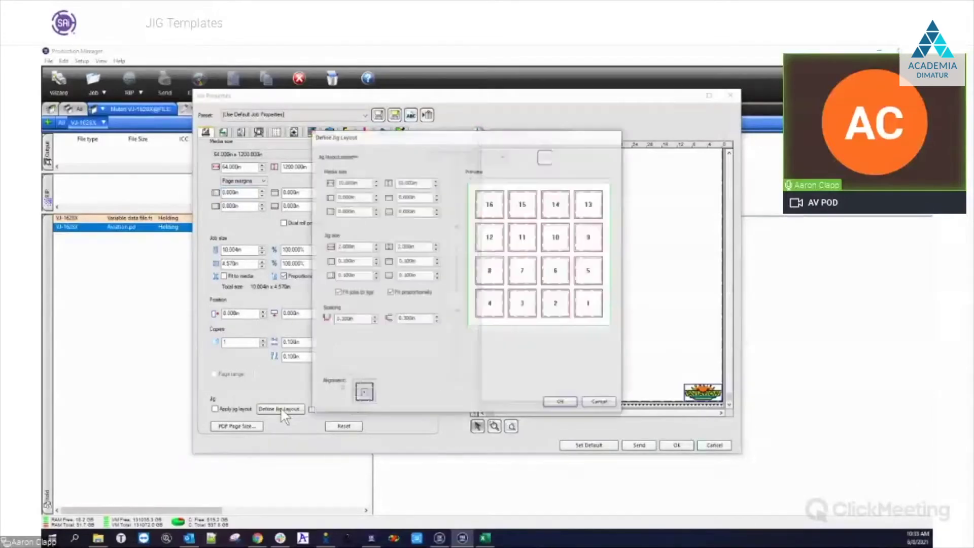
mouse_move(453, 143)
mouse_down()
mouse_move(423, 137)
mouse_move(454, 132)
mouse_move(455, 145)
mouse_up()
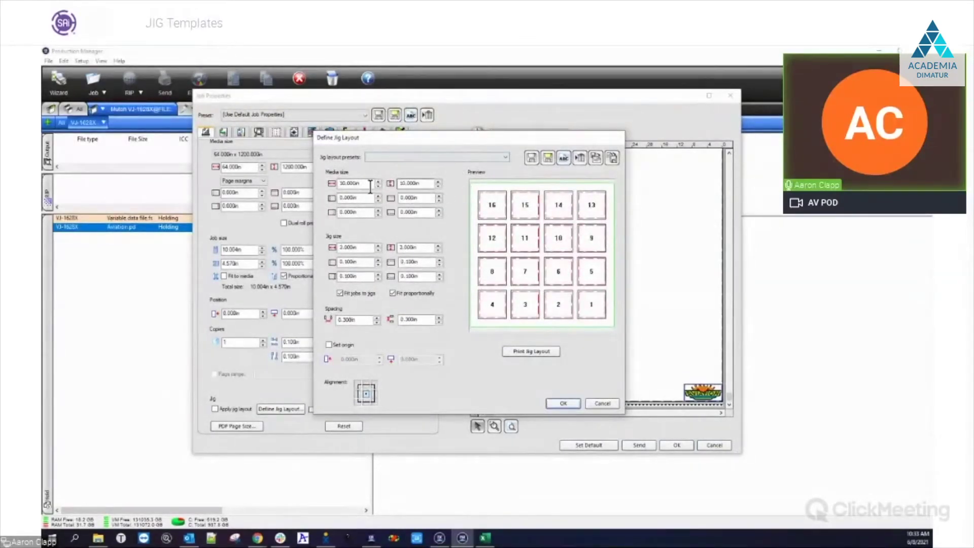
drag(361, 183, 320, 193)
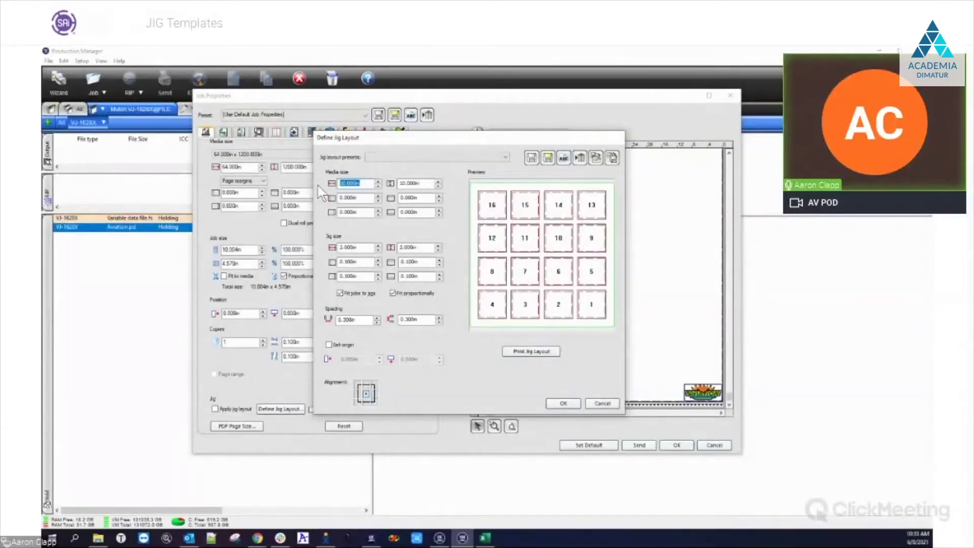
text(18)
key(Tab)
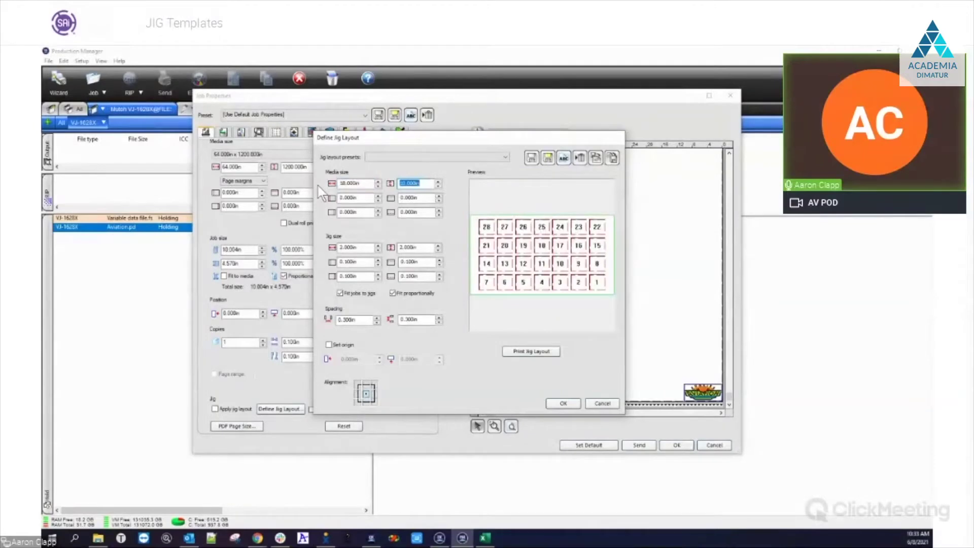
text(20)
key(Tab)
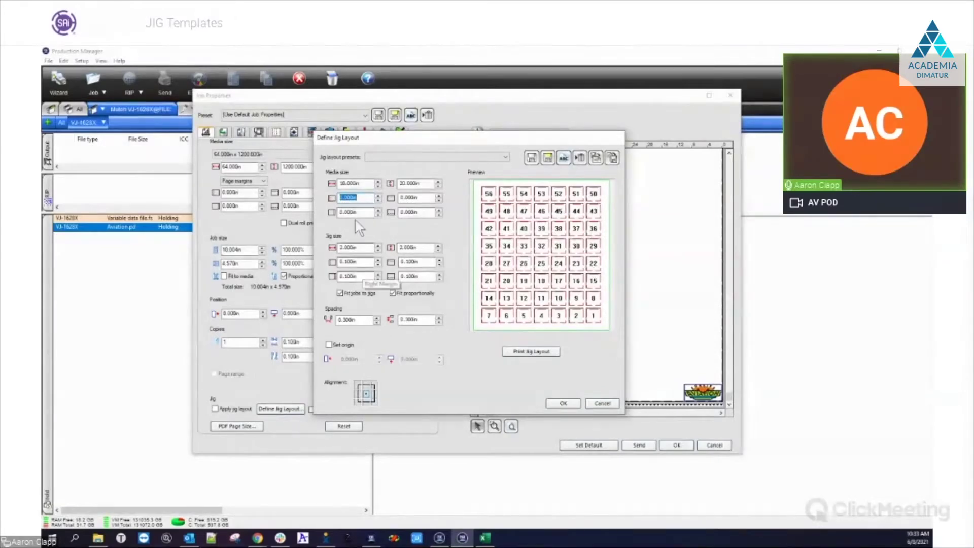
- Set the media size back to 10 x 10 in, restoring 16 jig slots
drag(361, 184, 323, 181)
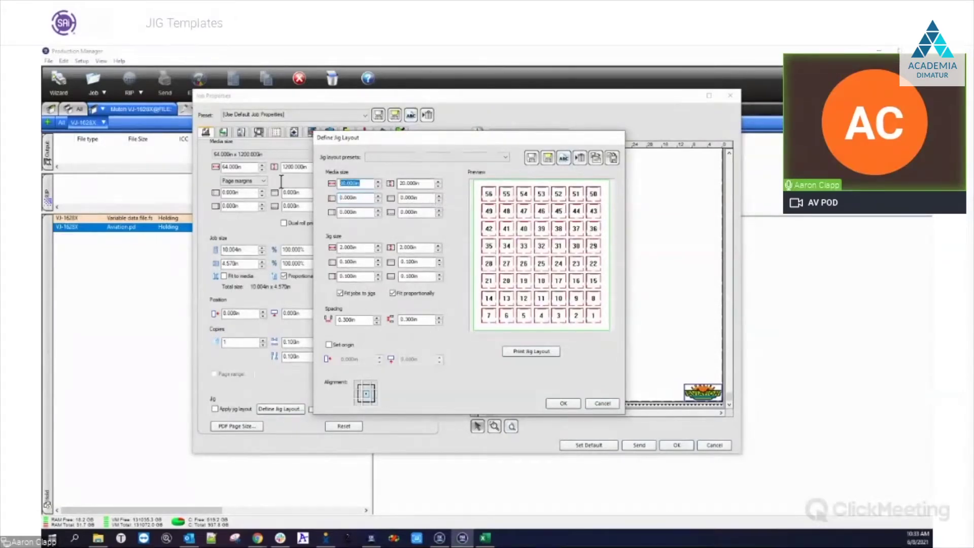
text(10)
key(Tab)
text(10)
key(Tab)
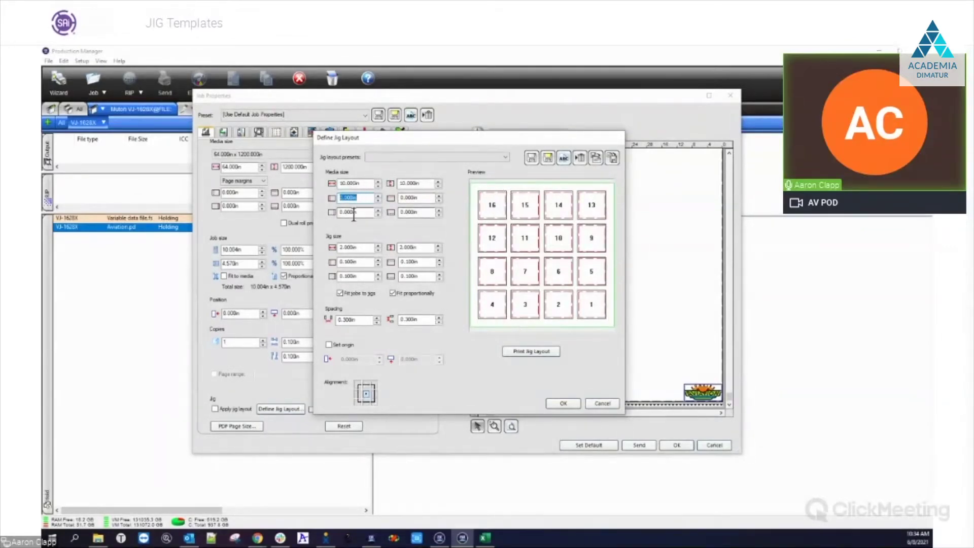
click(378, 195)
click(378, 195)
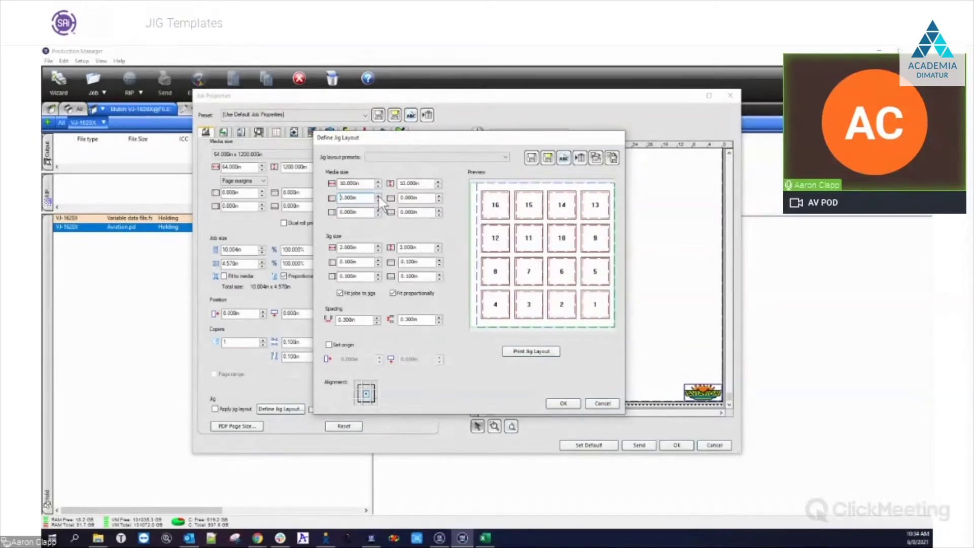
click(440, 196)
click(439, 196)
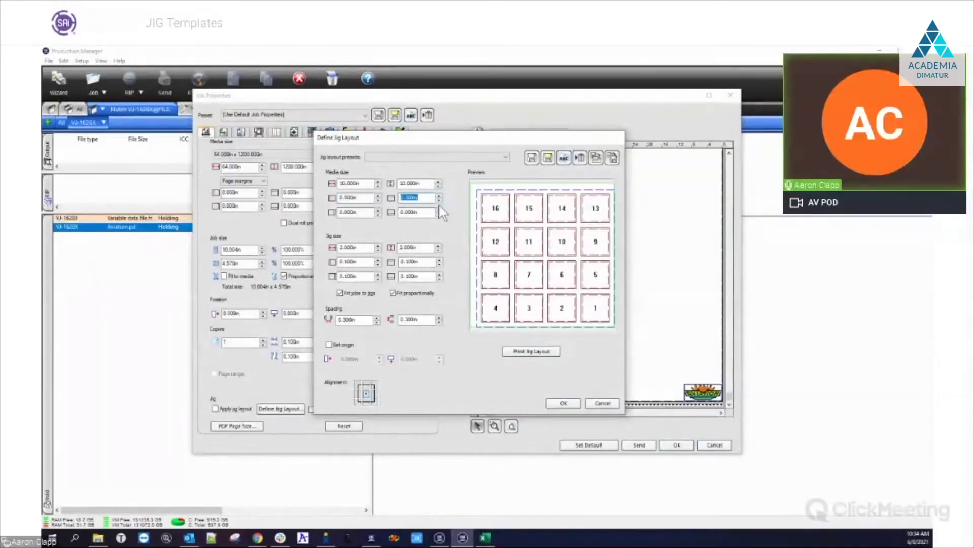
click(438, 210)
click(439, 210)
click(439, 210)
click(378, 210)
click(378, 210)
click(378, 210)
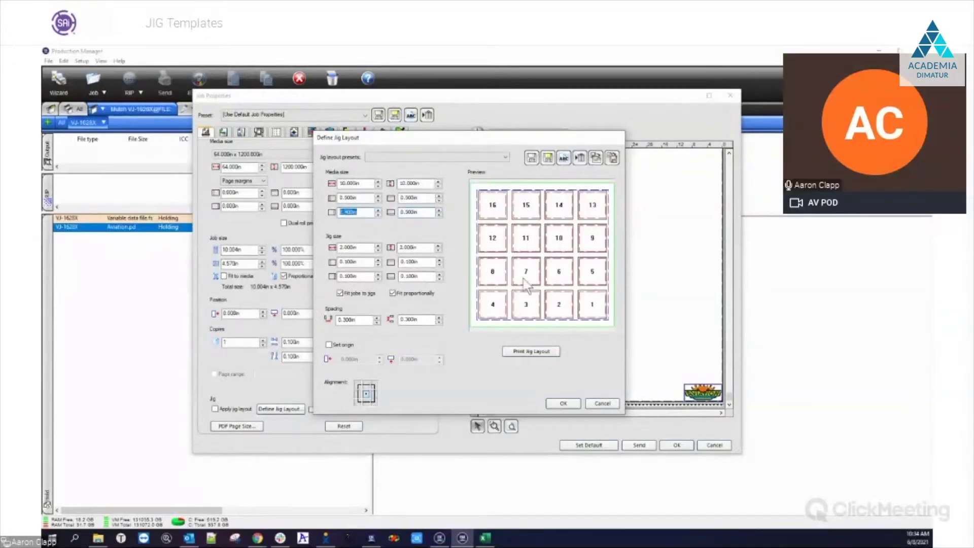
double_click(356, 197)
text(0)
key(Tab)
text(0)
key(Tab)
text(0)
key(Tab)
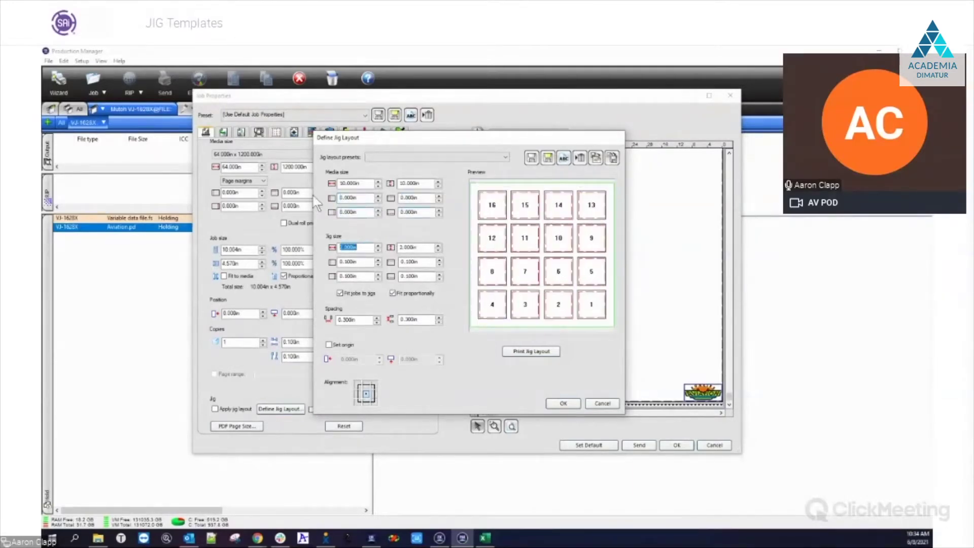
click(362, 262)
double_click(362, 262)
click(355, 247)
text(2.5)
key(Tab)
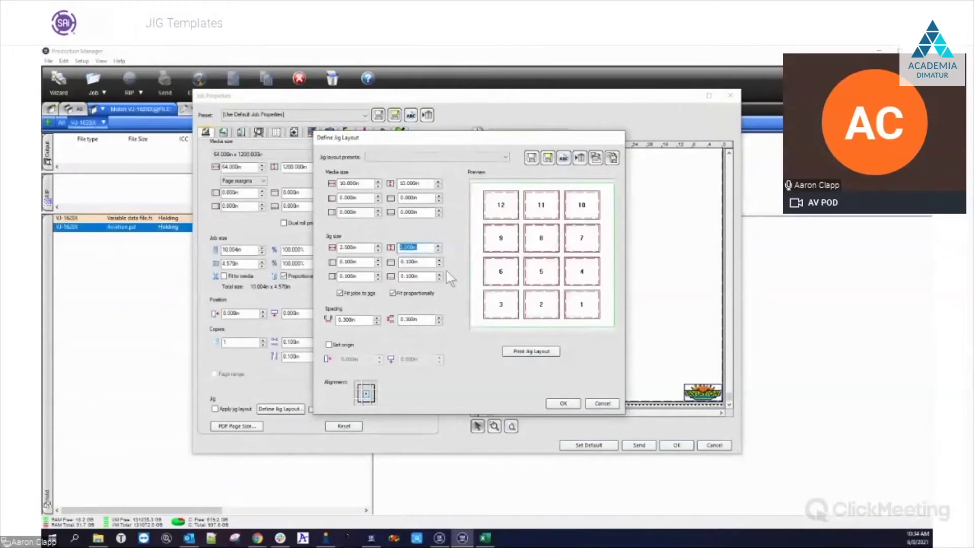
click(378, 259)
click(379, 264)
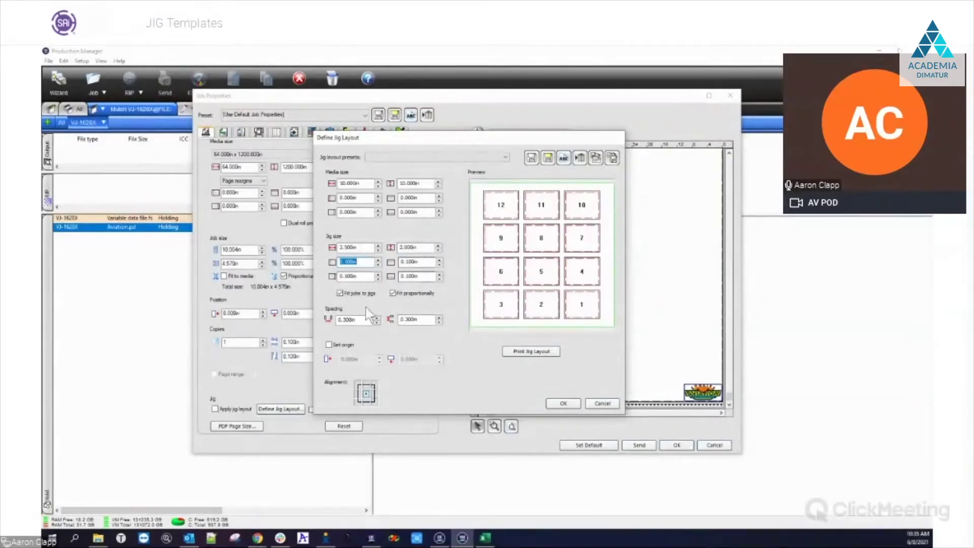
click(378, 273)
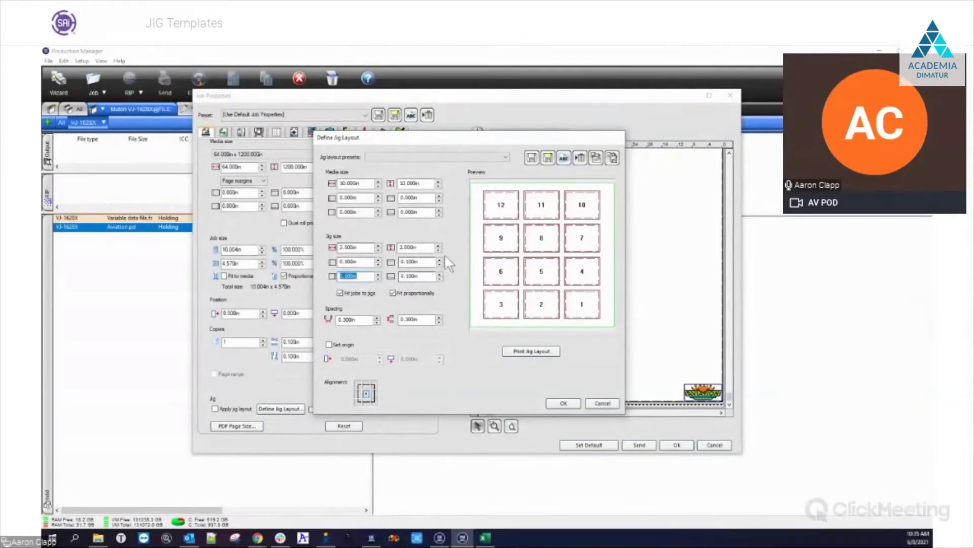
click(363, 247)
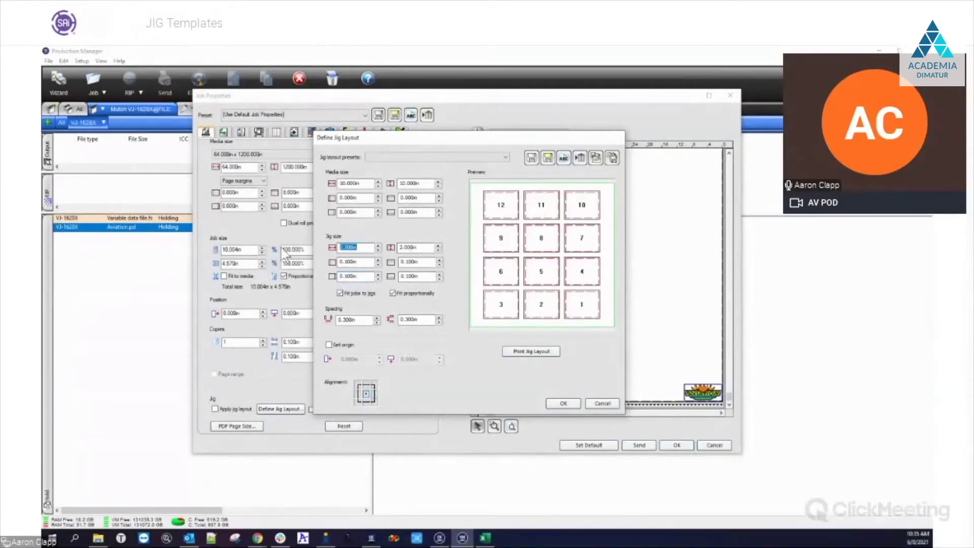
text(3)
key(Tab)
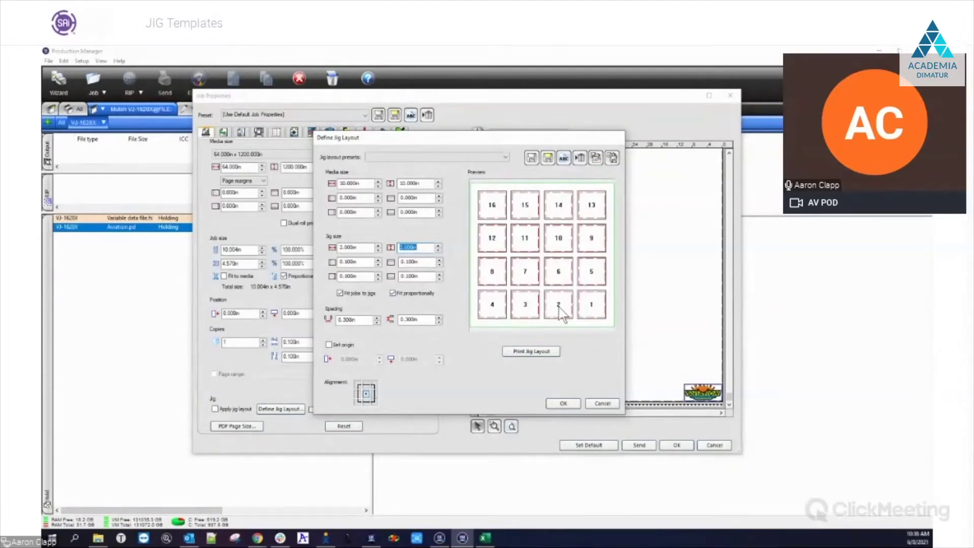
- Toggle Fit proportionally off and back on, then uncheck Fit jobs to jigs
click(340, 295)
click(392, 295)
click(391, 293)
click(393, 293)
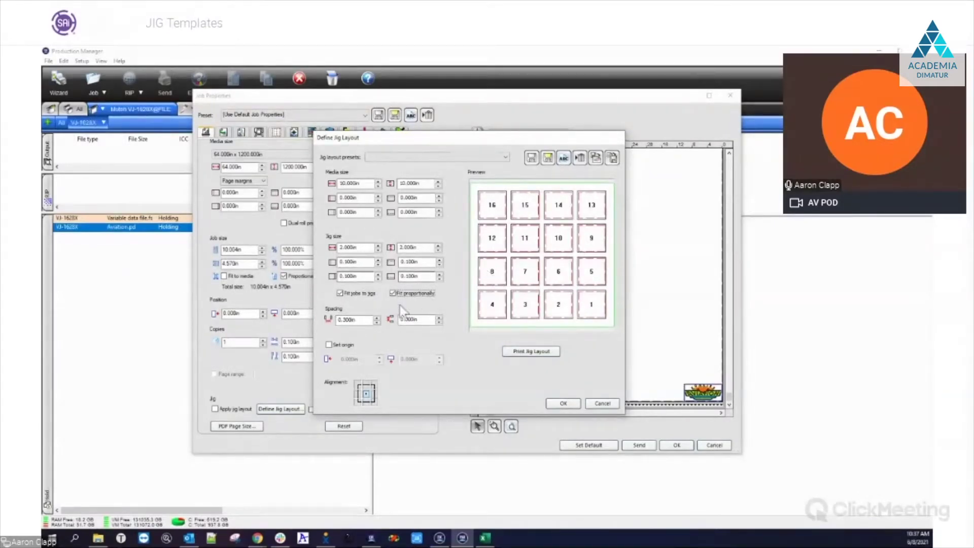
click(339, 294)
- Re-enable Fit jobs to jigs, keep both spacings at 0.300 in, and enable Set origin
click(339, 293)
click(377, 318)
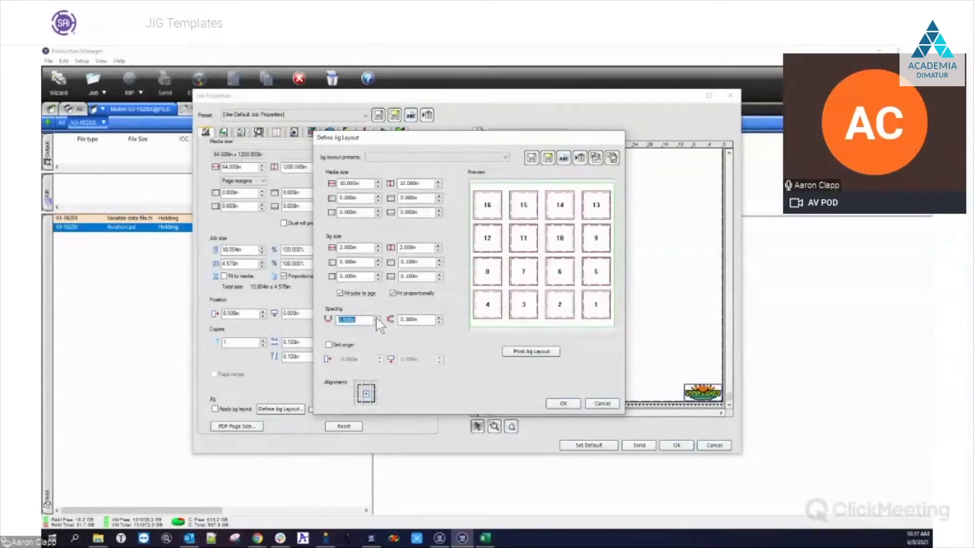
click(377, 323)
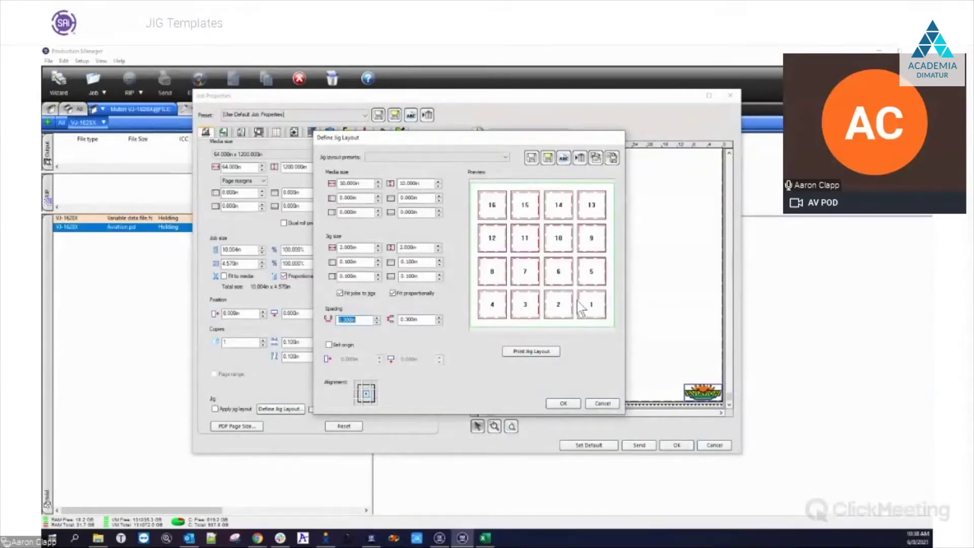
click(439, 316)
click(438, 322)
click(328, 345)
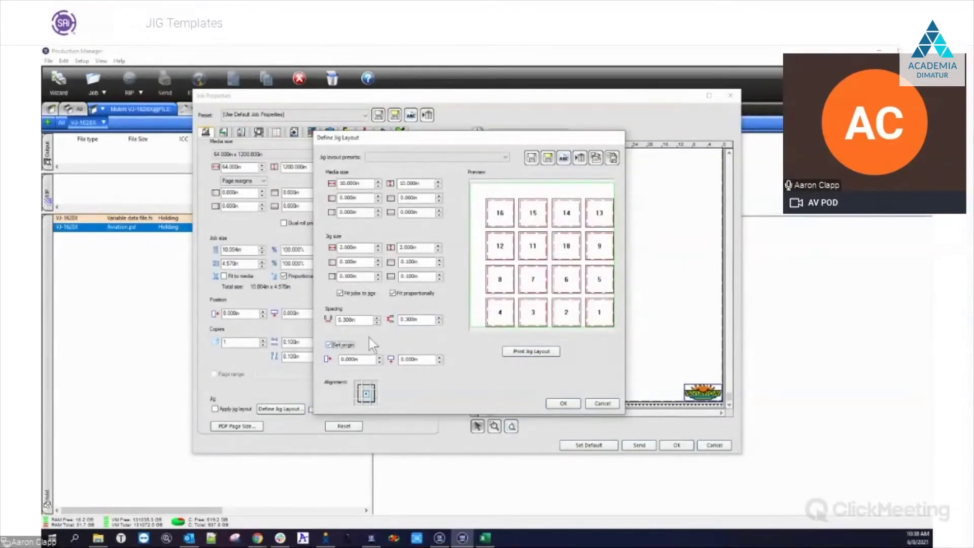
click(328, 345)
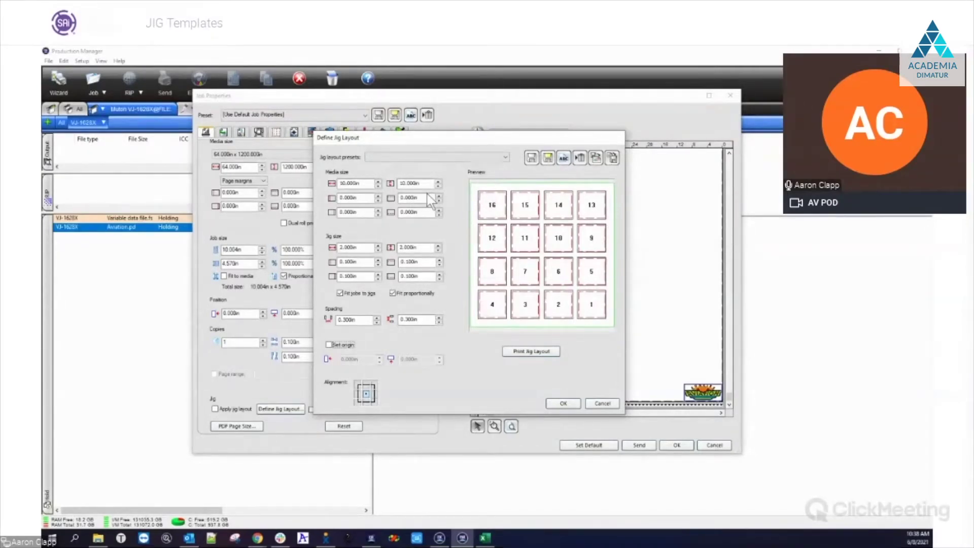
click(329, 345)
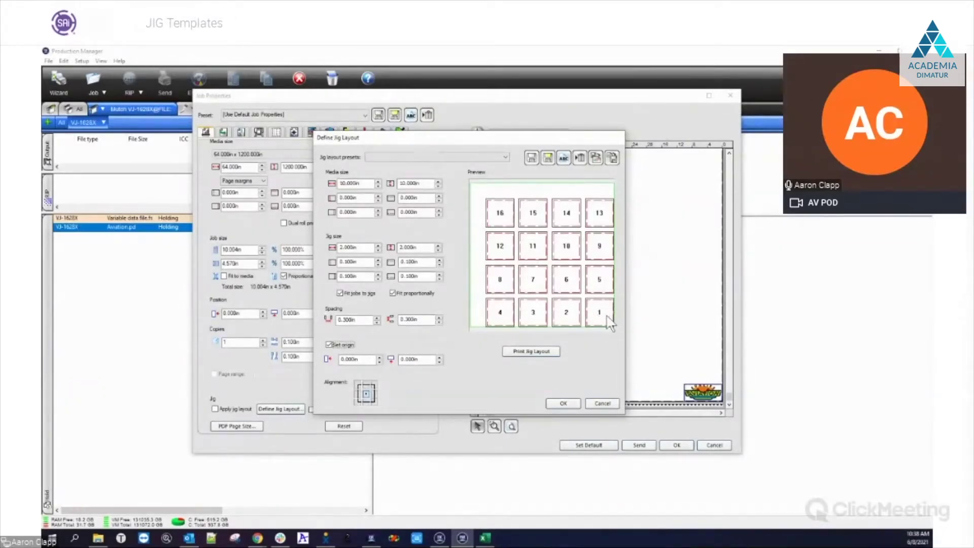
double_click(355, 319)
- Return horizontal jig spacing to 0.300 in and step the X origin offset to 0.100 in
click(377, 318)
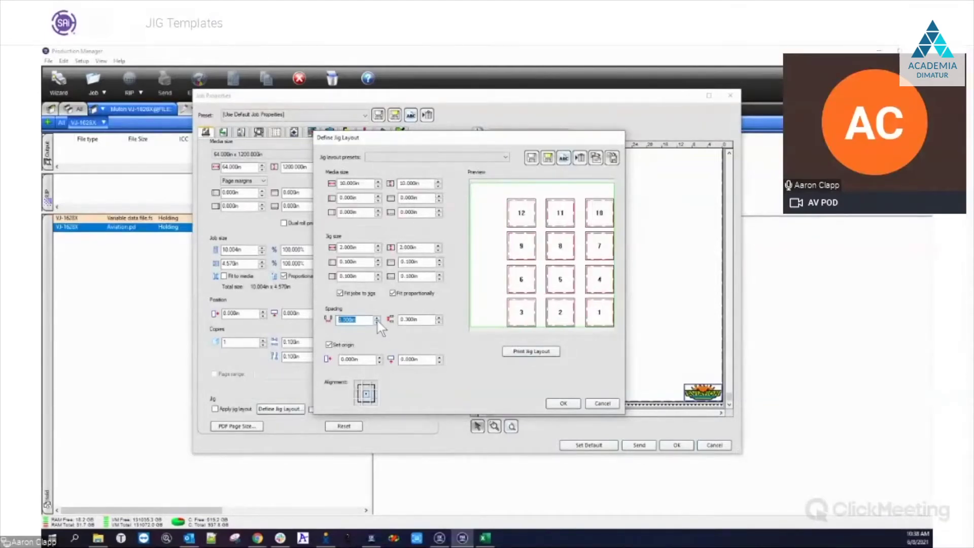
click(377, 322)
click(377, 323)
click(377, 321)
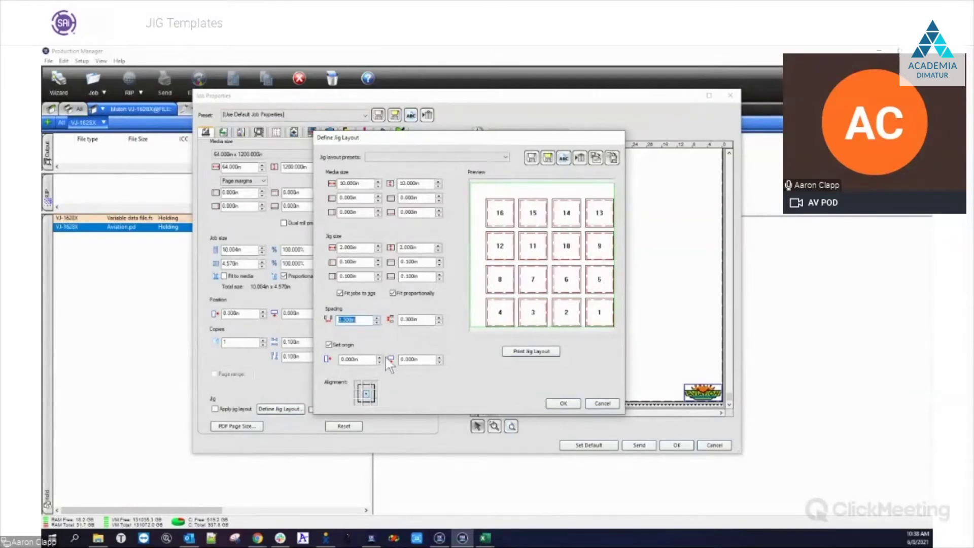
click(380, 358)
click(379, 358)
click(380, 360)
click(380, 360)
click(379, 360)
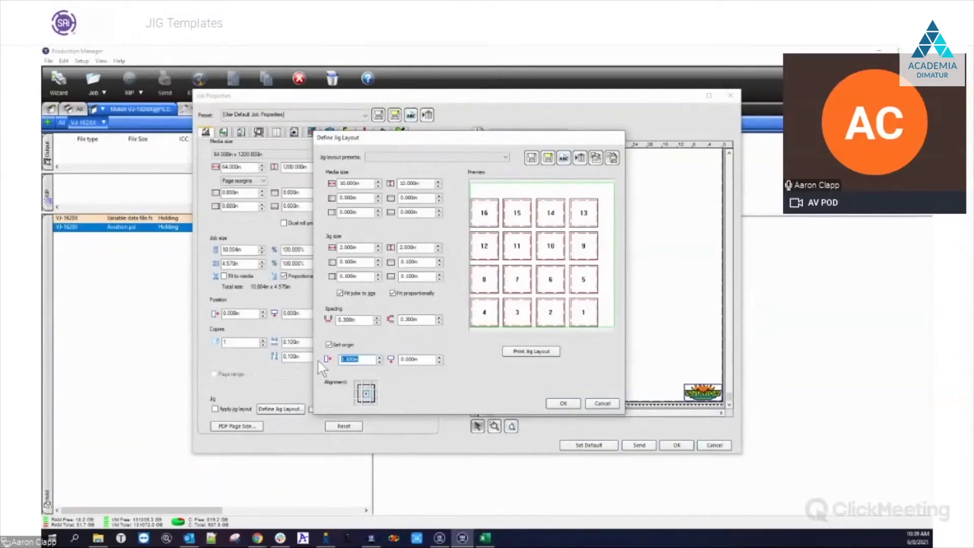
- Enter 0 as the Set origin X value to reset the horizontal origin to 0.000 in
text(0)
key(Tab)
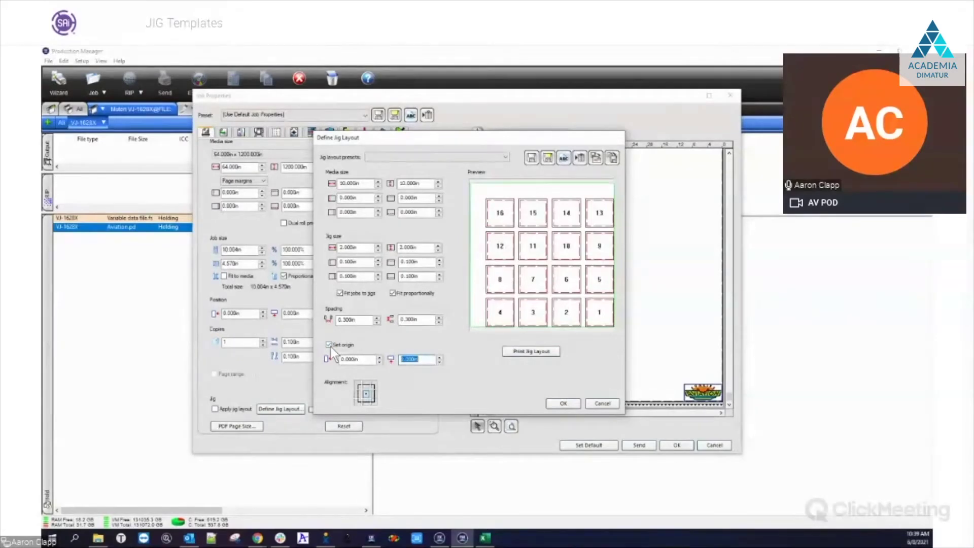
- Turn off Set origin, preview several alignment positions, and settle on centre alignment
click(329, 345)
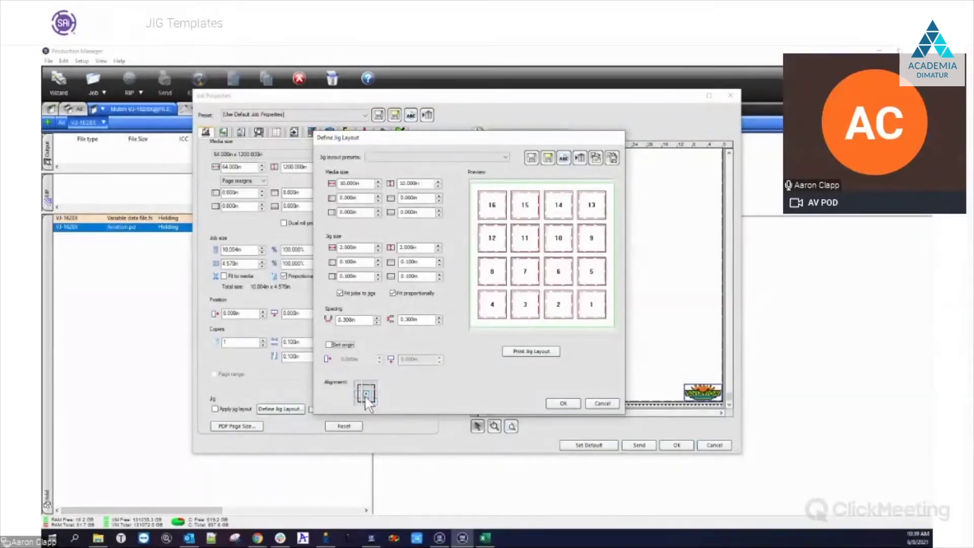
click(374, 384)
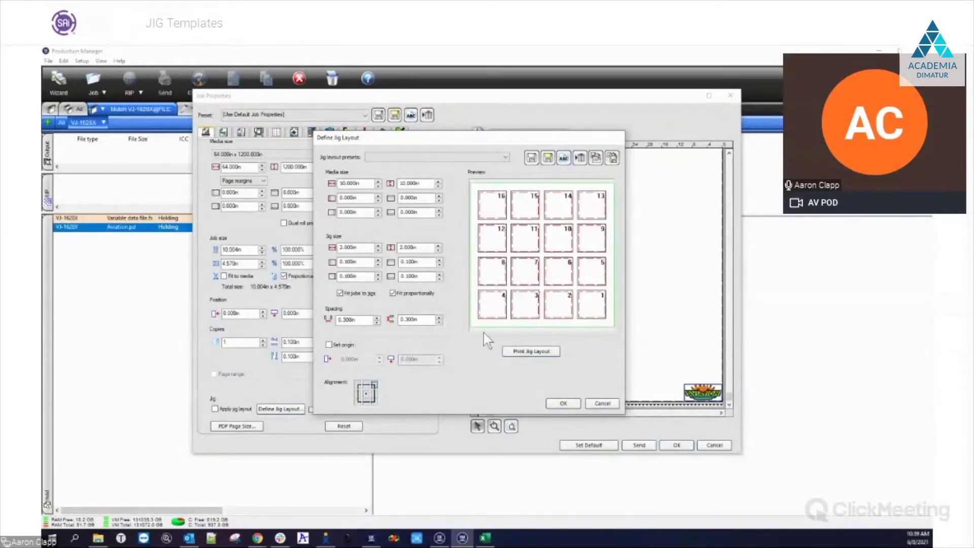
click(374, 393)
click(375, 401)
click(365, 401)
click(358, 401)
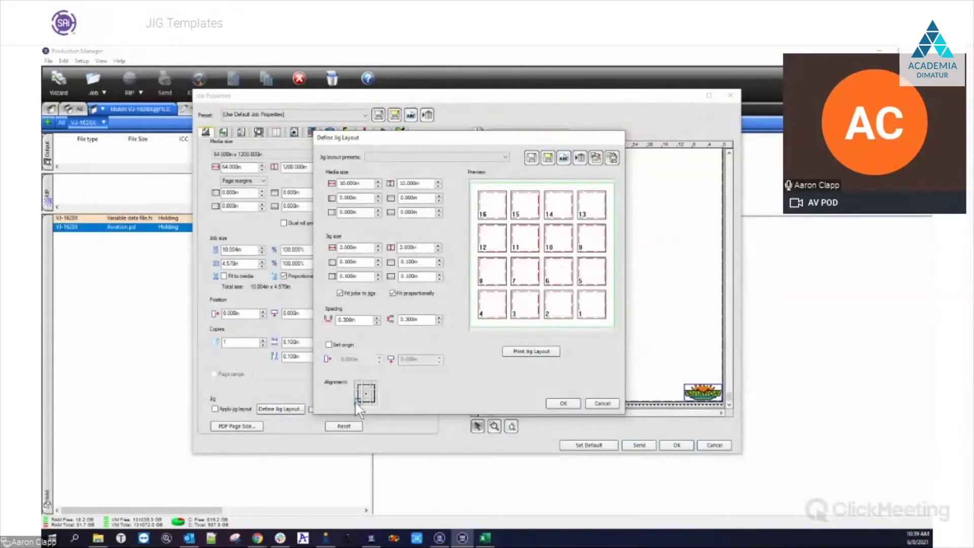
click(366, 394)
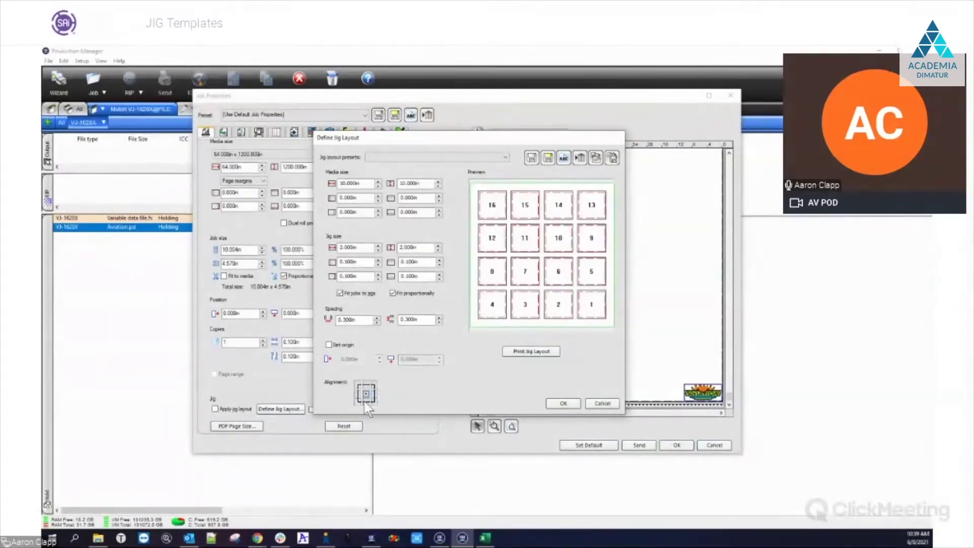
click(366, 384)
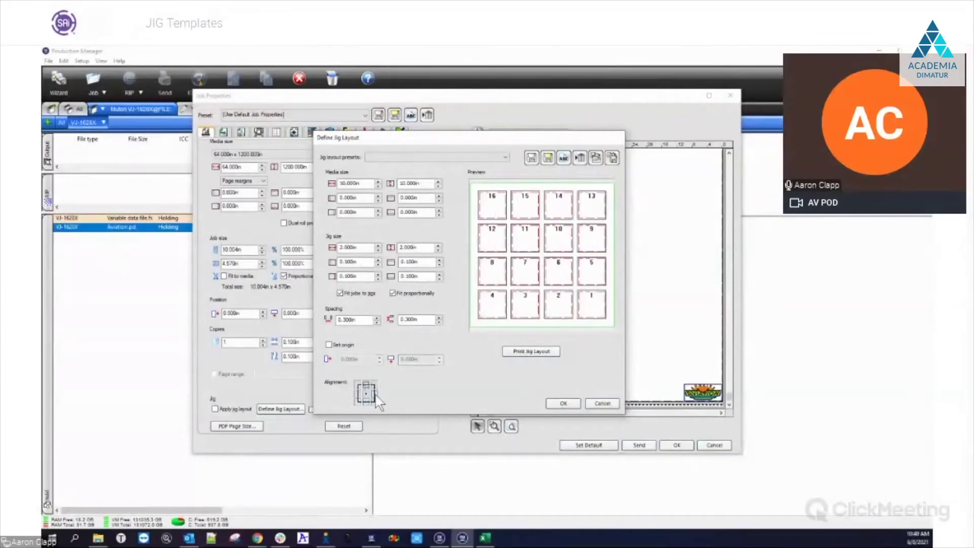
click(366, 394)
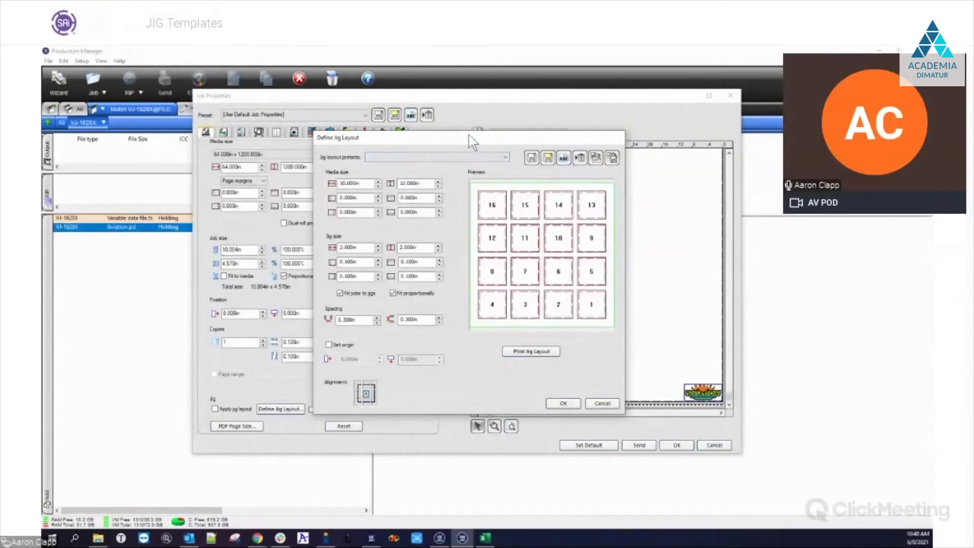
- Glance at the presets list, then set the jig media size to 32 x 18 in
click(503, 157)
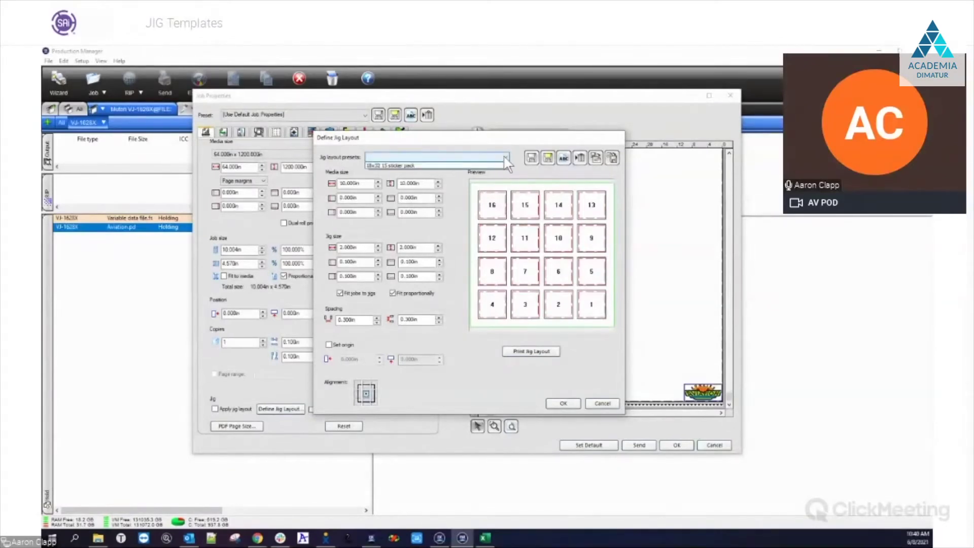
click(446, 140)
key(Tab)
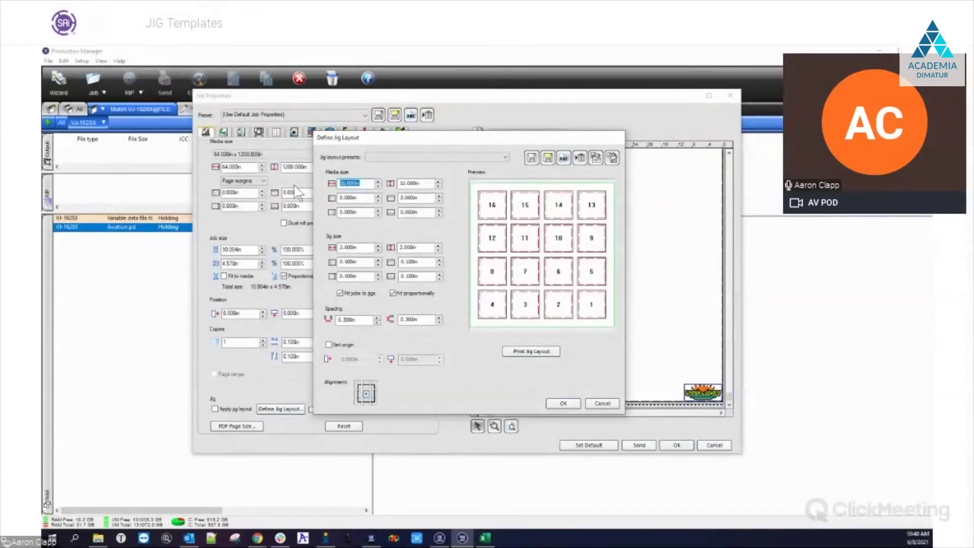
text(12)
key(Tab)
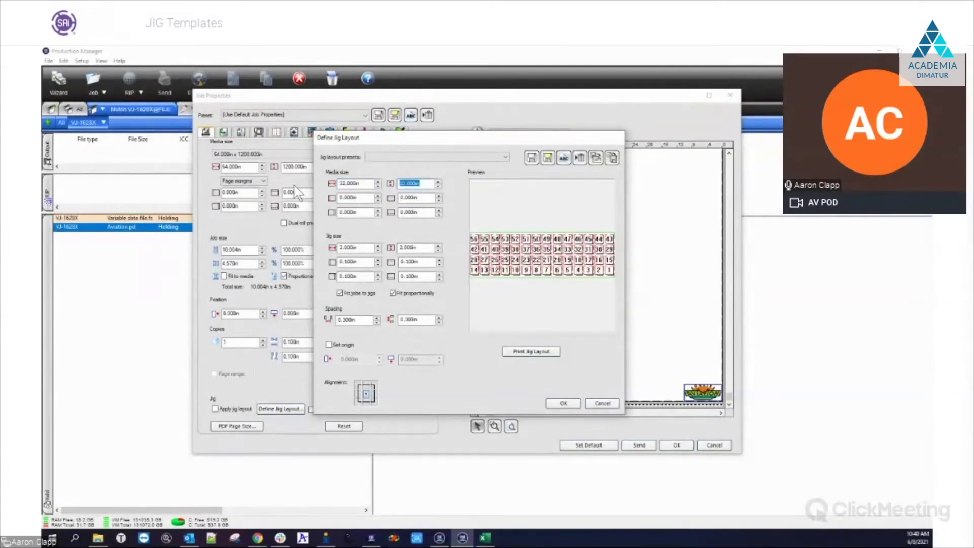
text(18)
key(Tab)
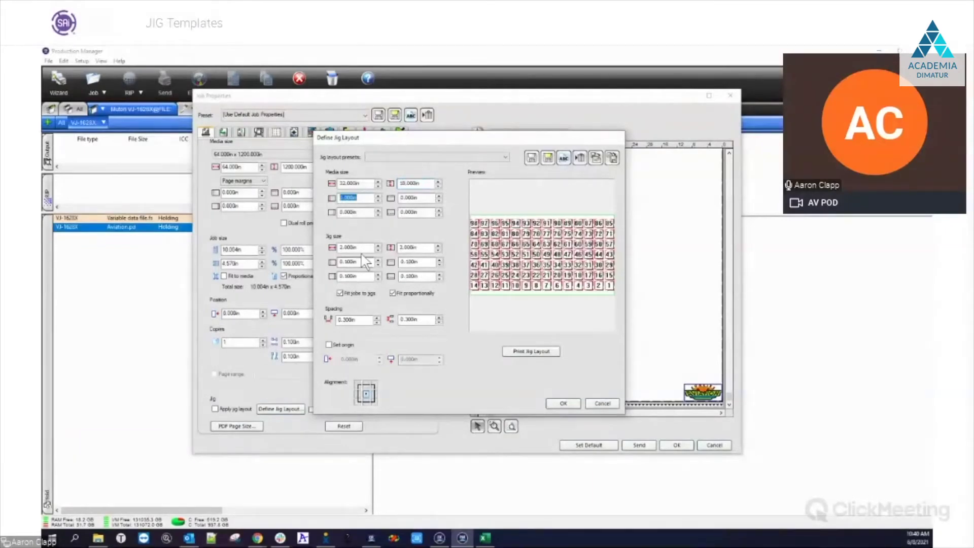
double_click(350, 247)
- Make each jig 4.000 in wide by 8.000 in tall, correcting an initially swapped entry
text(8)
key(Tab)
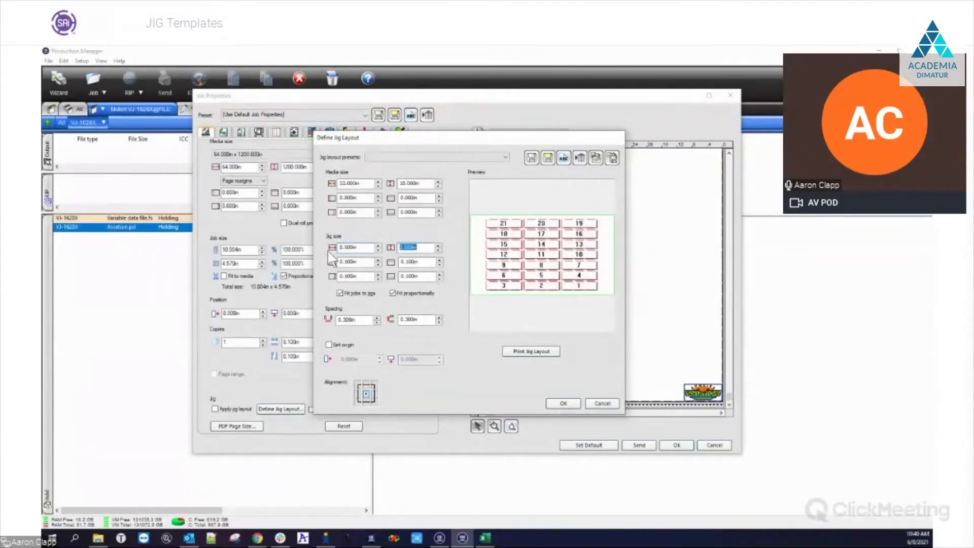
text(4)
key(Tab)
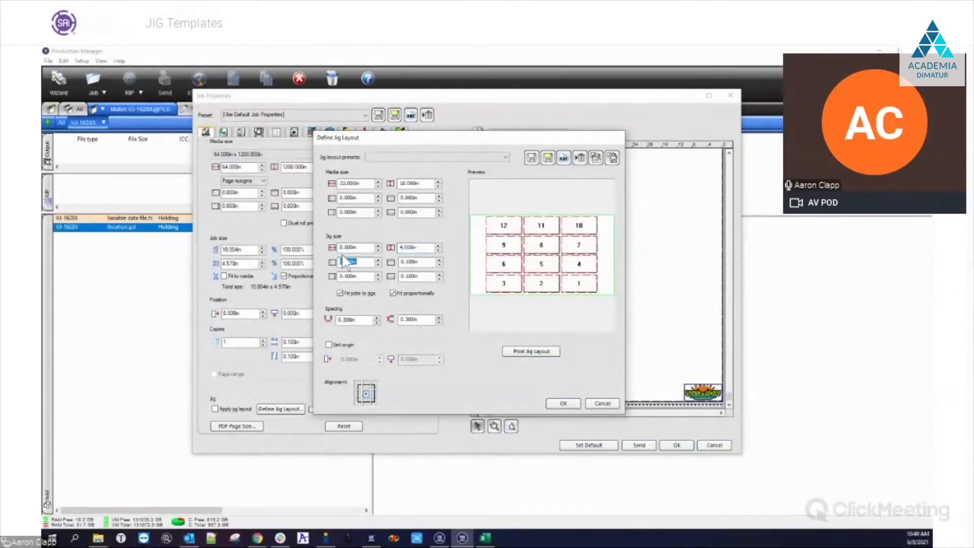
click(421, 247)
double_click(420, 247)
text(8)
double_click(349, 247)
text(4)
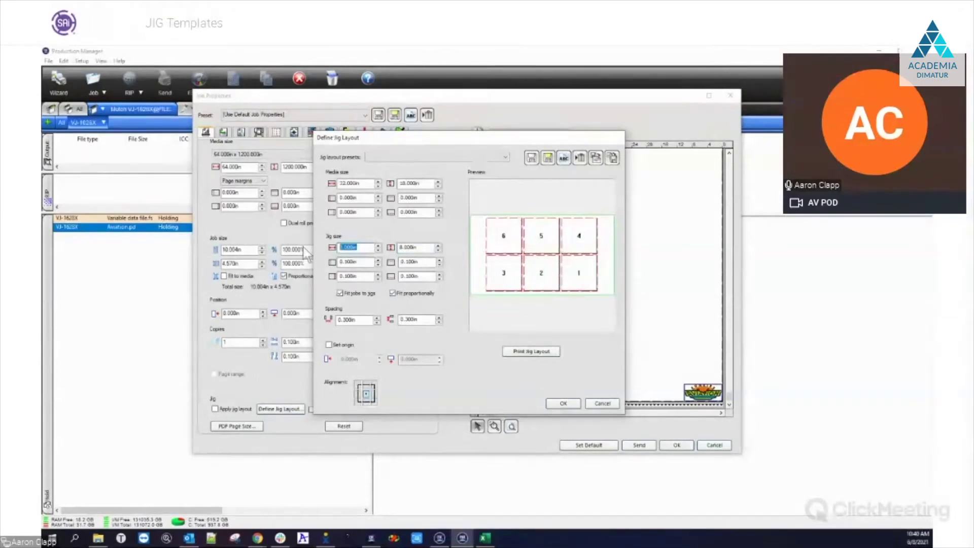
key(Tab)
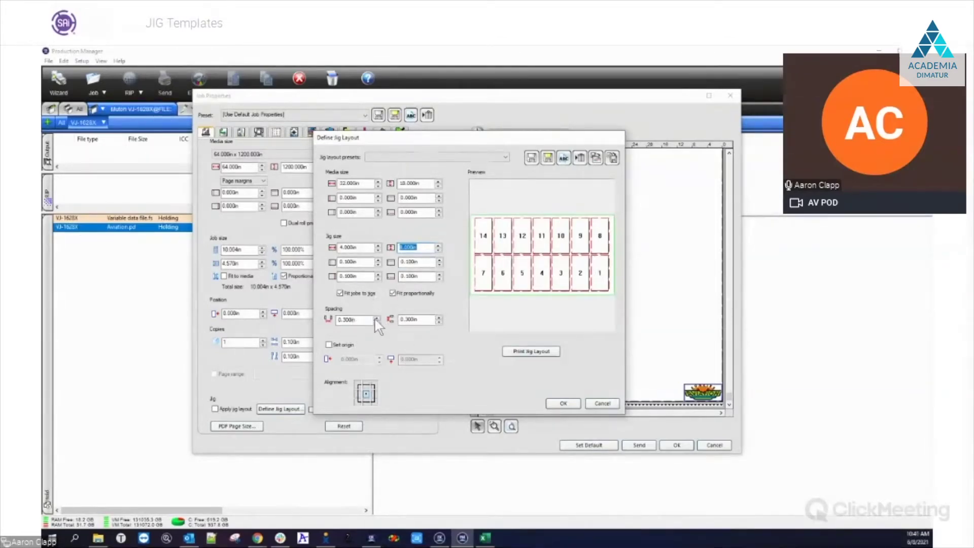
- Set jig spacing to 1.000 in horizontally and 0.750 in vertically, giving 12 jigs
double_click(350, 319)
text(1.)
key(Tab)
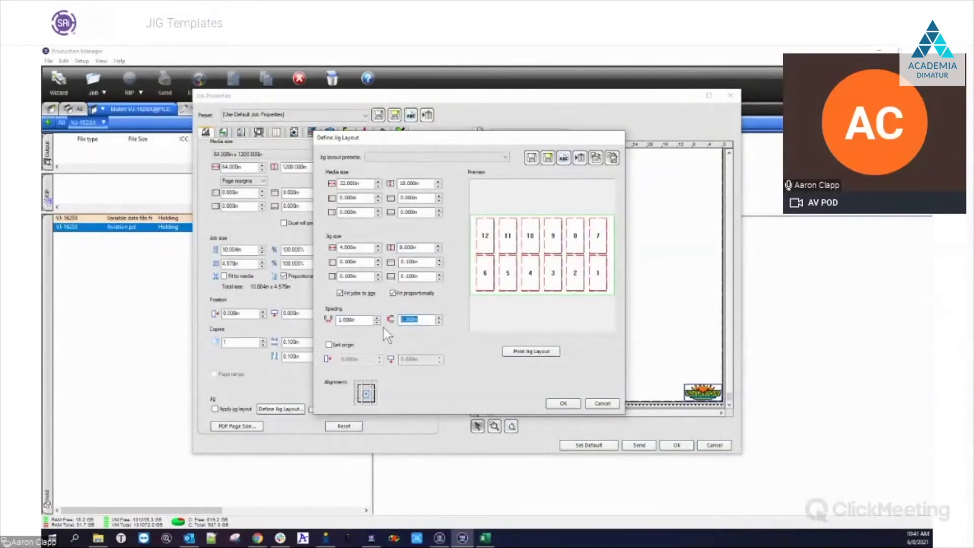
text(.75)
key(Tab)
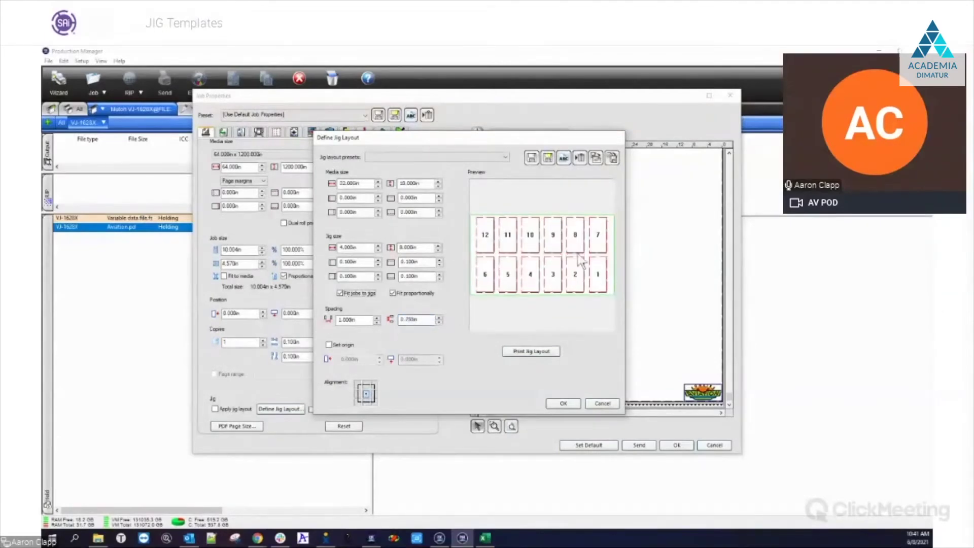
click(568, 294)
- Save the current jig layout as the preset 'Phone template'
click(548, 158)
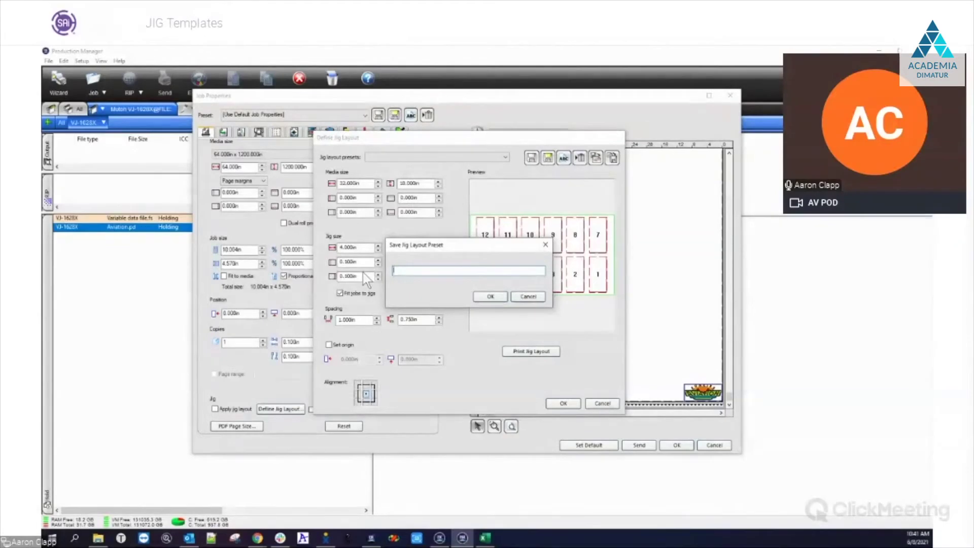
text(Phone template)
click(483, 297)
- Load the '18x32 15 sticker pack' jig layout preset
click(484, 157)
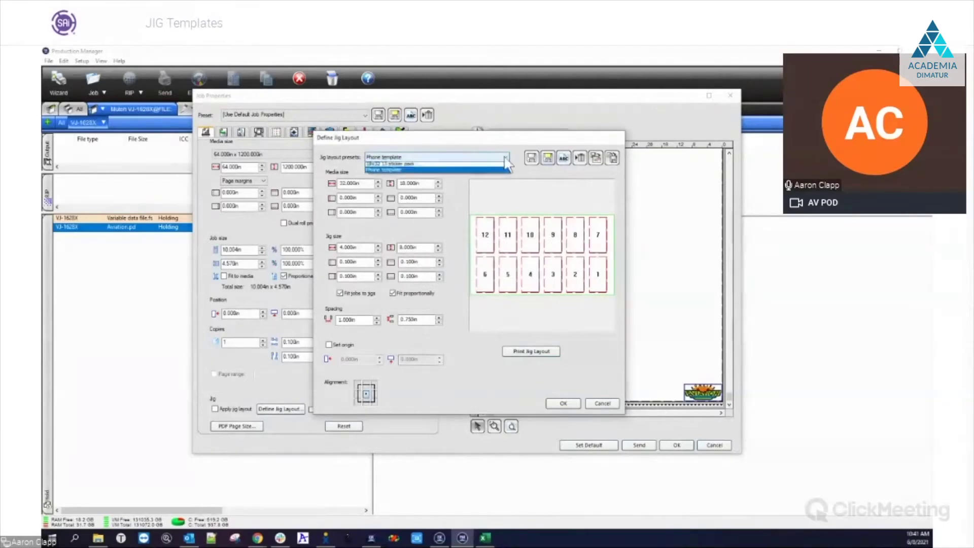
click(497, 158)
click(498, 159)
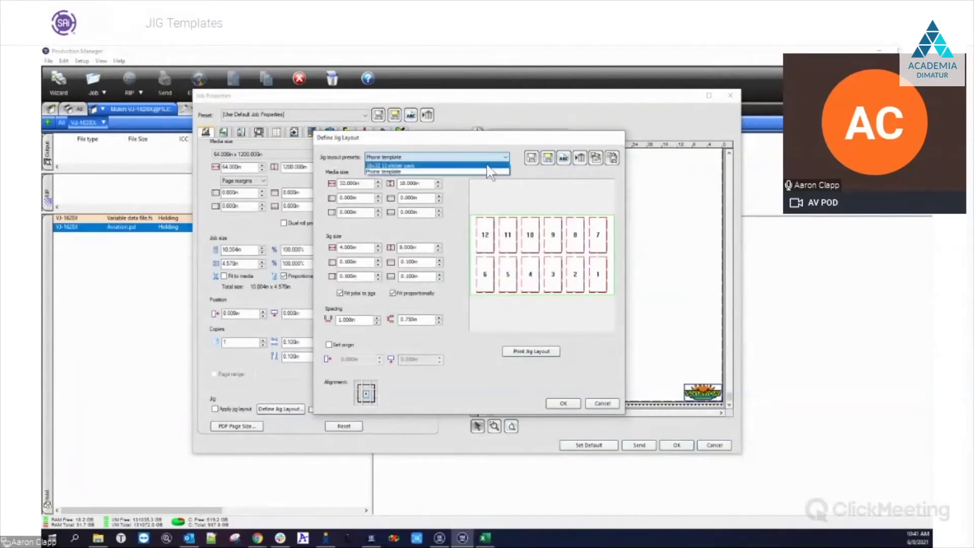
click(487, 165)
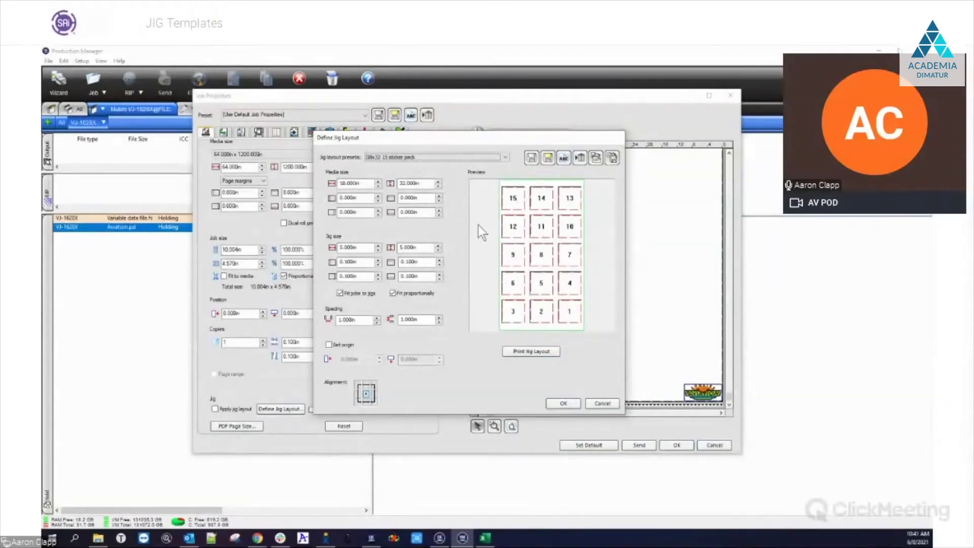
- Accept the 15 sticker pack jig layout and return to Job Properties for Aviation.pdf
click(483, 158)
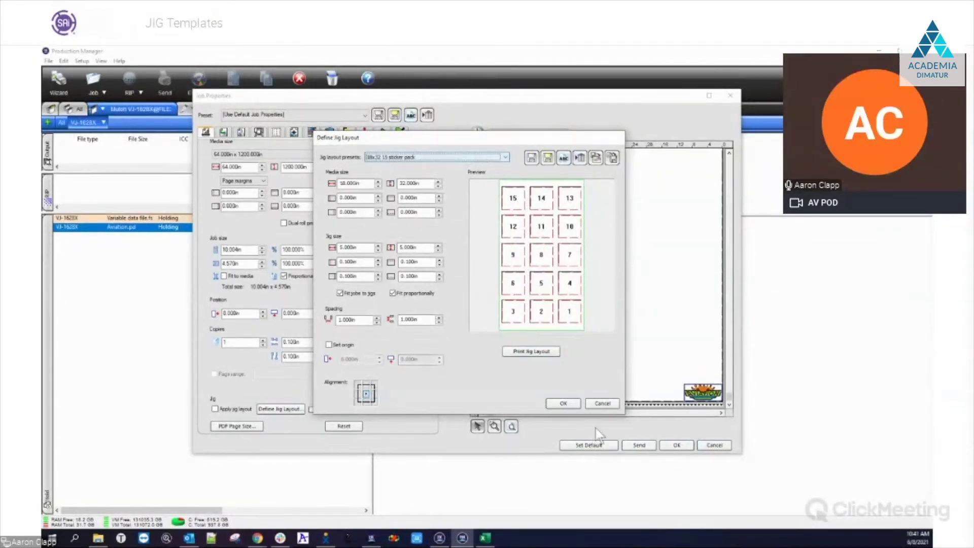
click(599, 408)
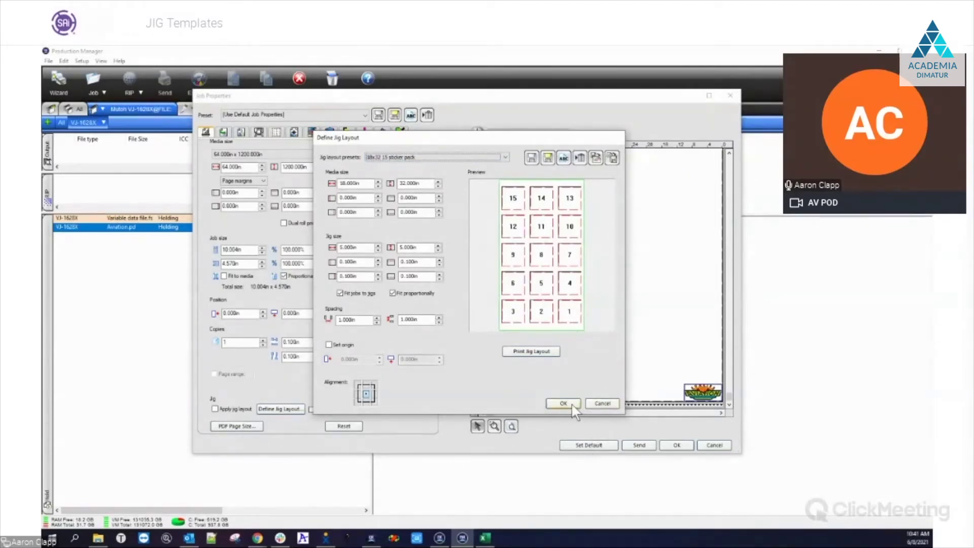
click(571, 404)
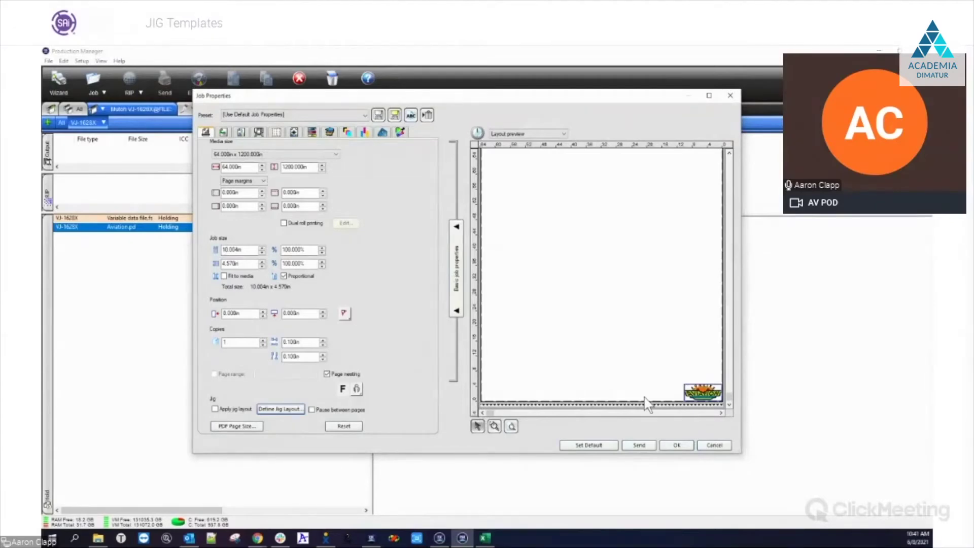
- Turn on Apply jig layout and review the jig layout definition
click(214, 409)
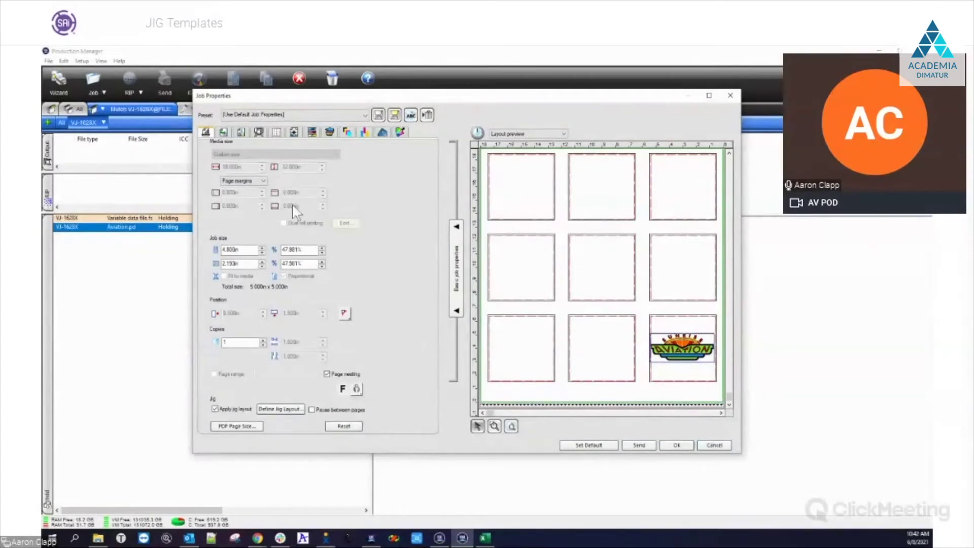
click(279, 409)
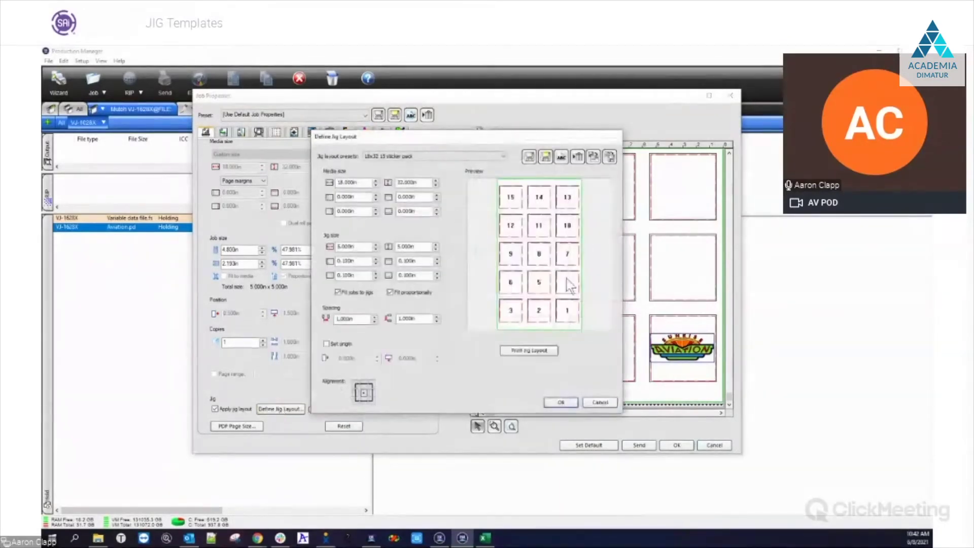
click(561, 402)
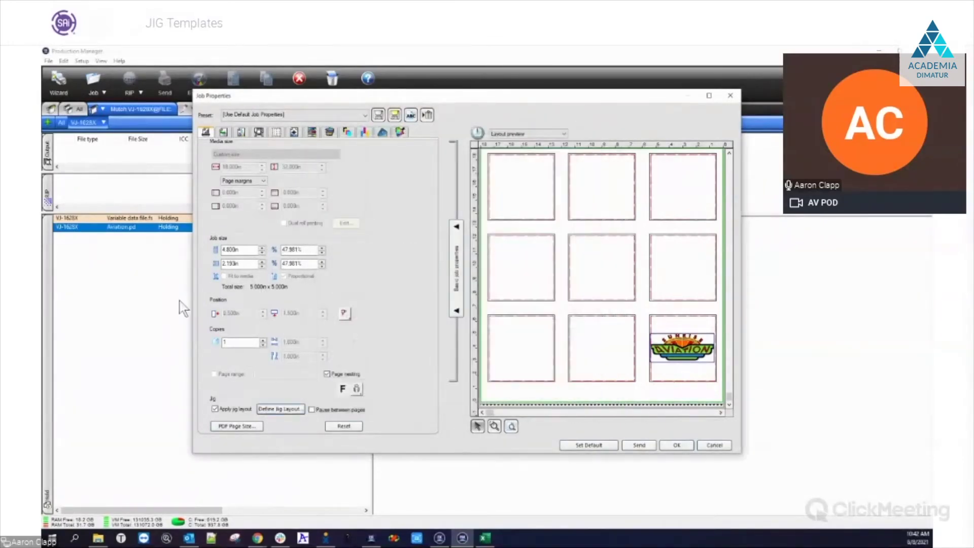
- Set Copies to 15 so the logo fills every jig slot
click(224, 342)
double_click(225, 342)
click(299, 409)
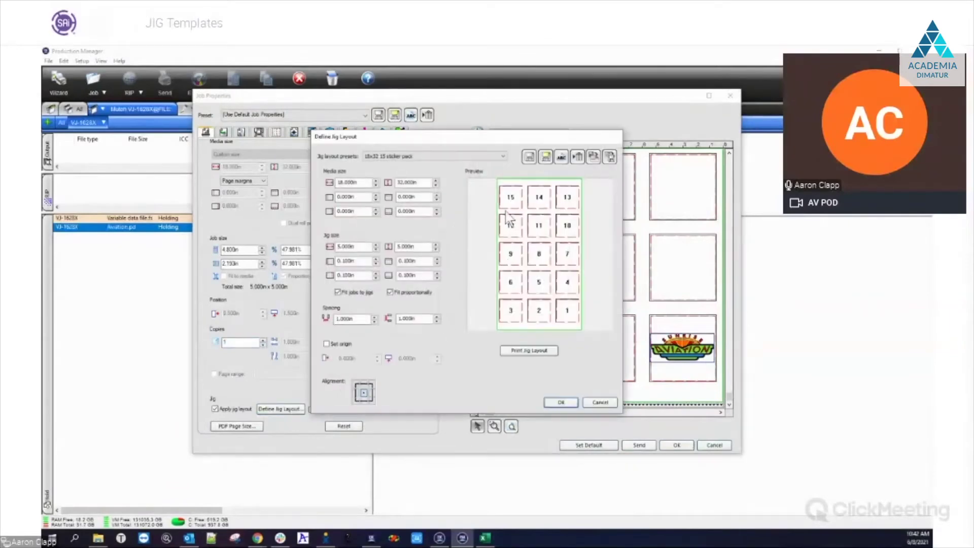
click(560, 401)
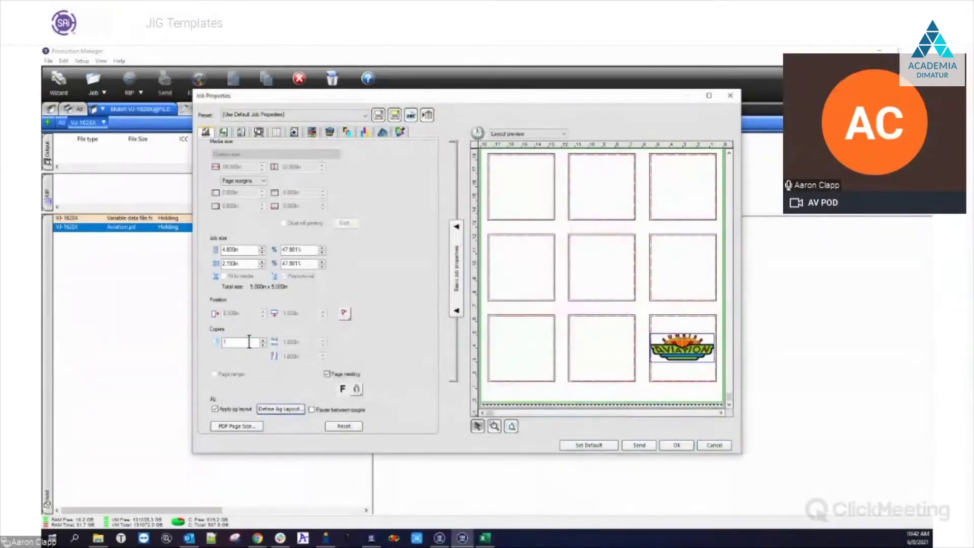
text(15)
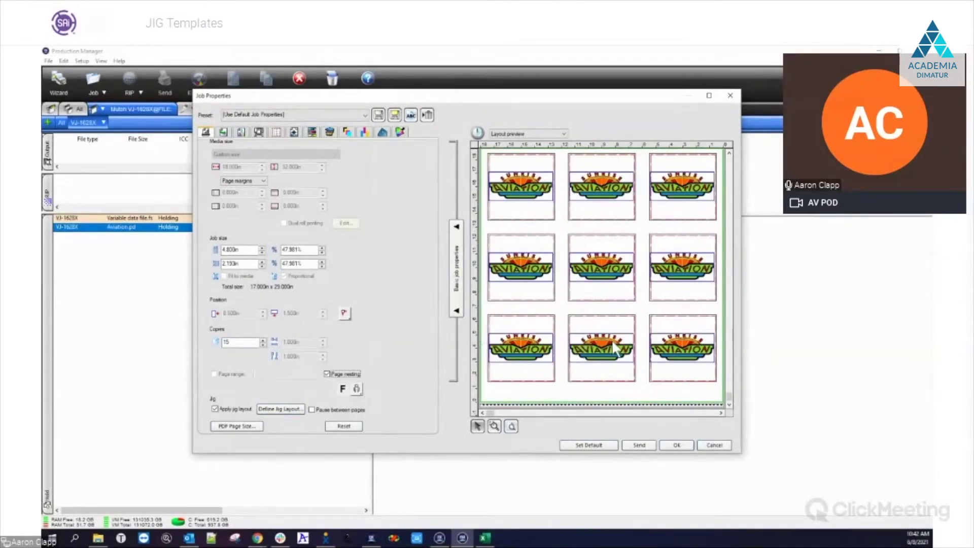
click(262, 411)
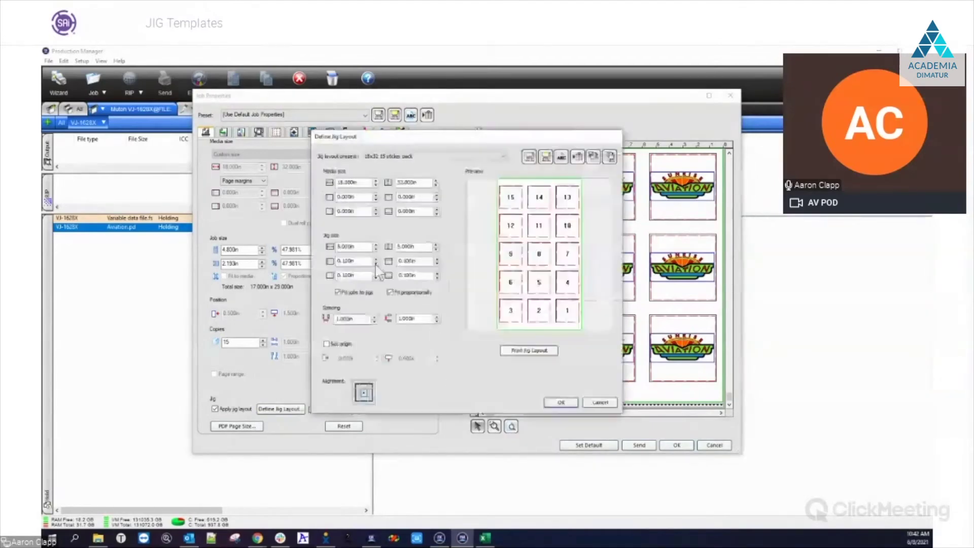
click(561, 402)
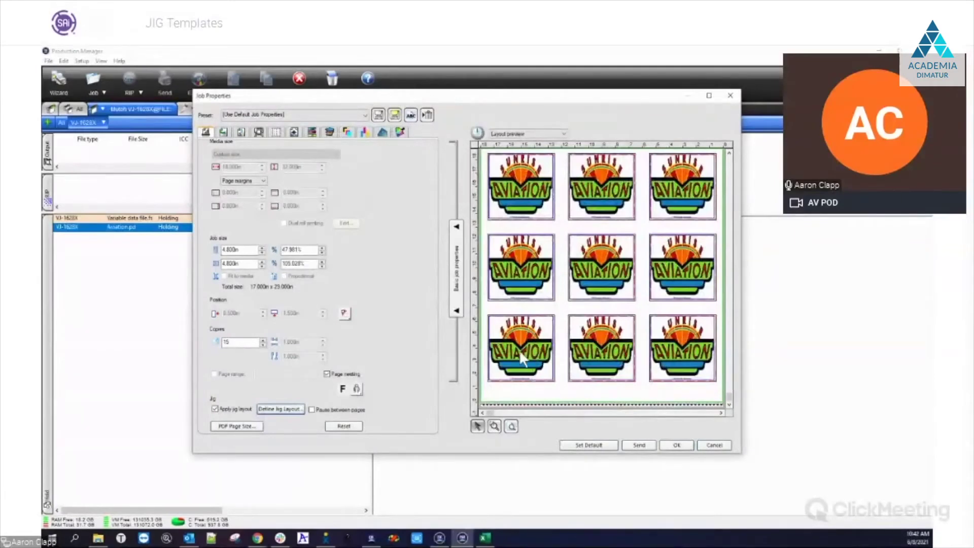
click(729, 153)
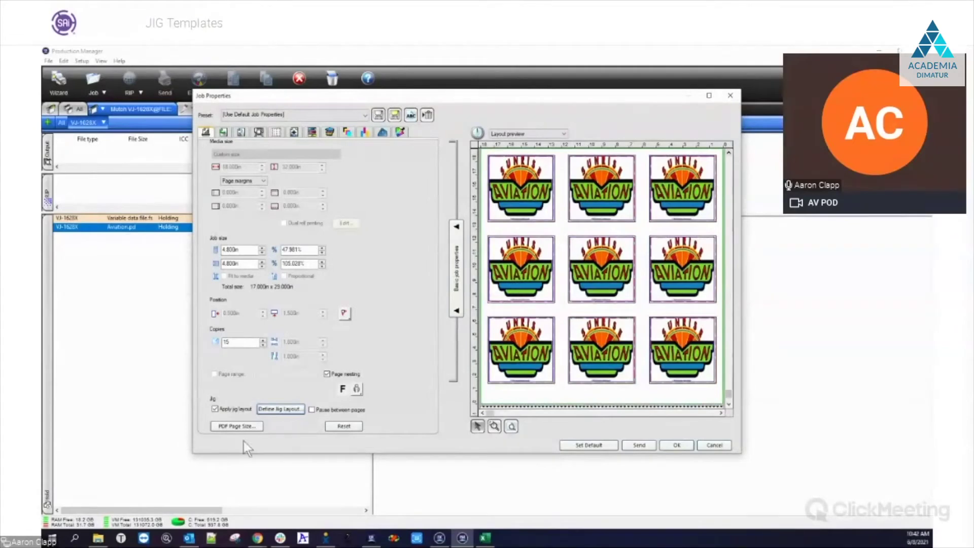
click(282, 409)
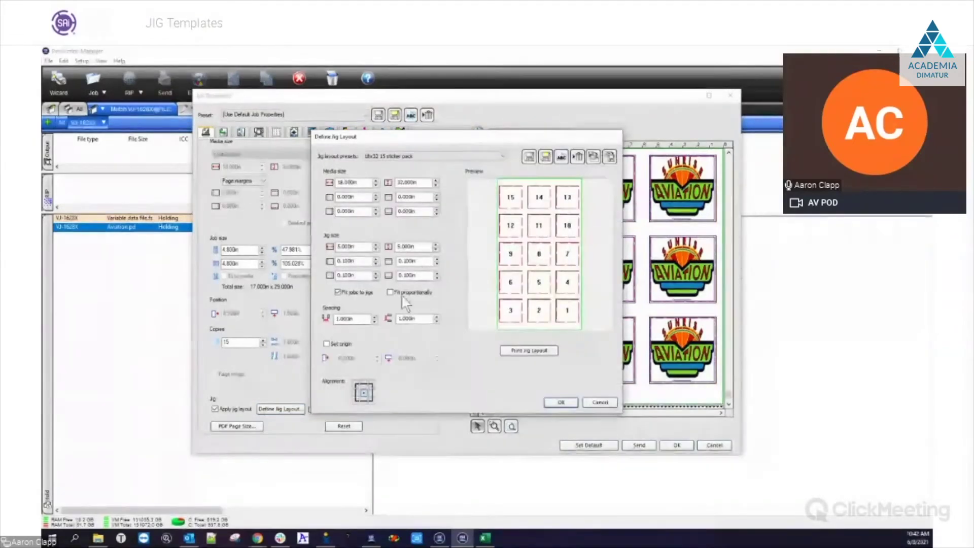
click(560, 402)
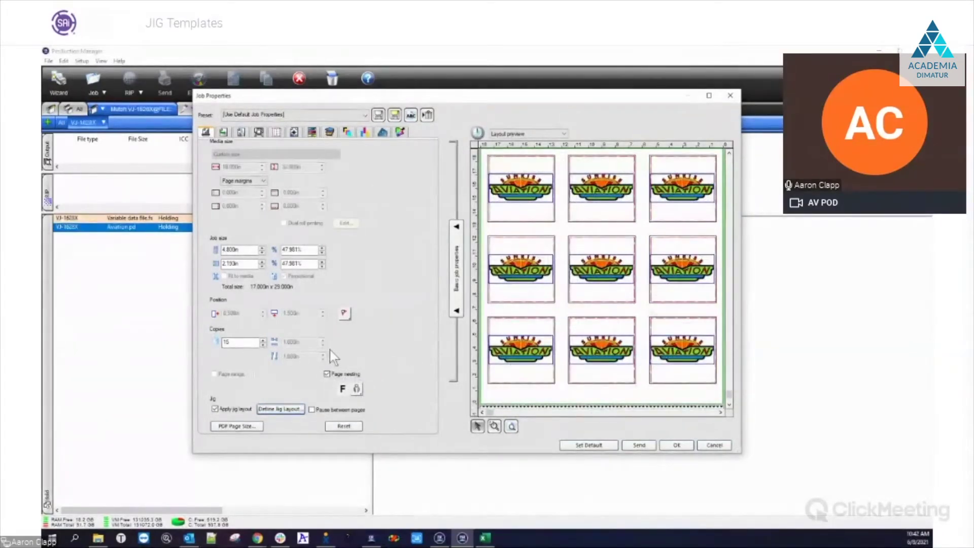
- Set Copies to 30 and zoom out the preview to see the second 15-slot sheet
double_click(238, 342)
text(30)
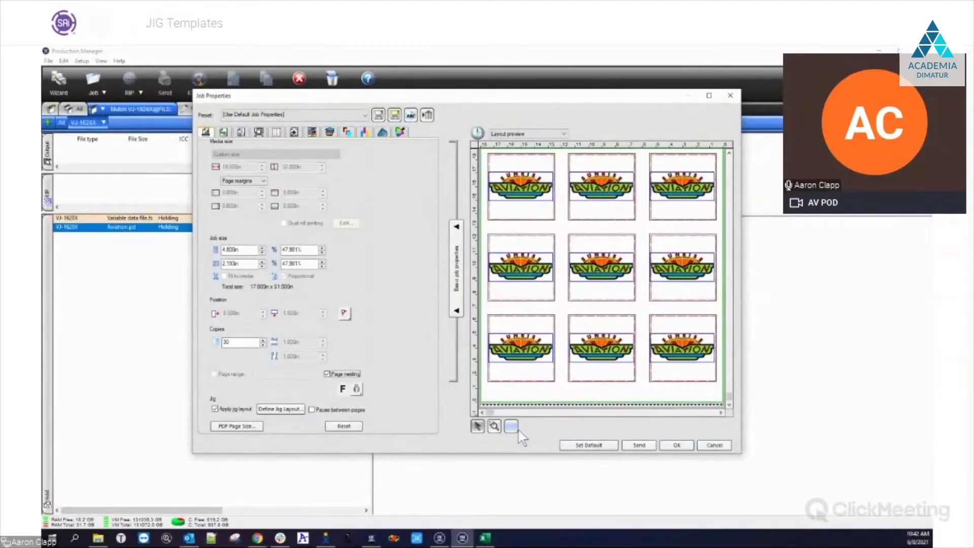
click(495, 425)
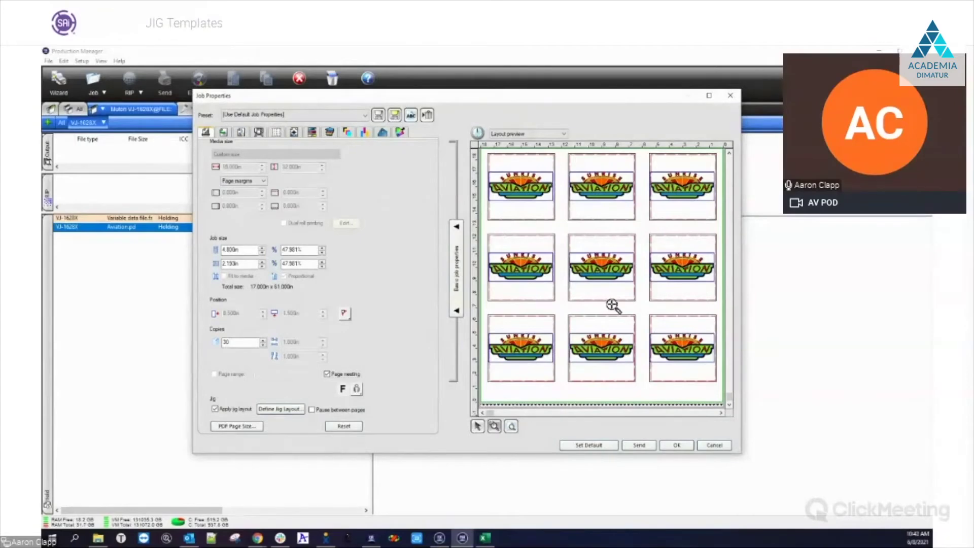
click(636, 283)
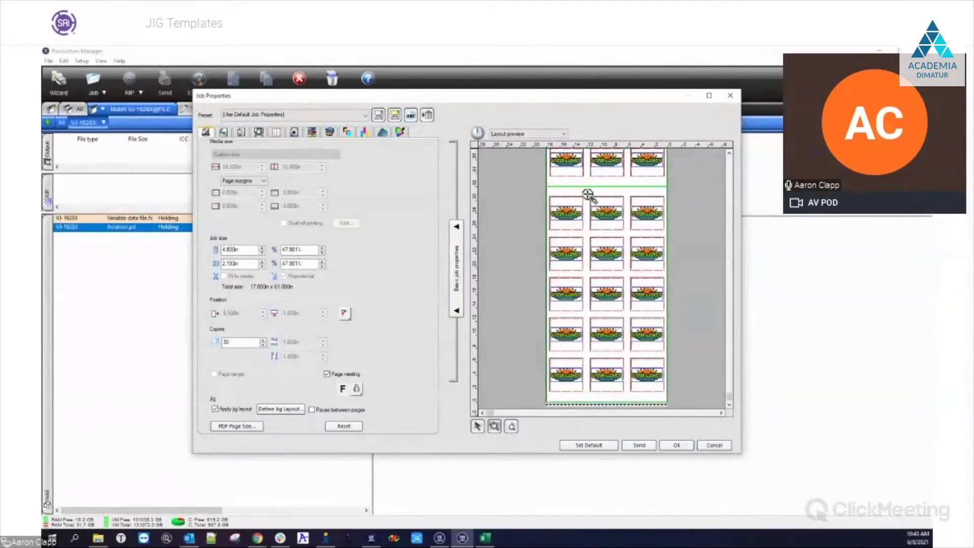
drag(729, 392, 730, 280)
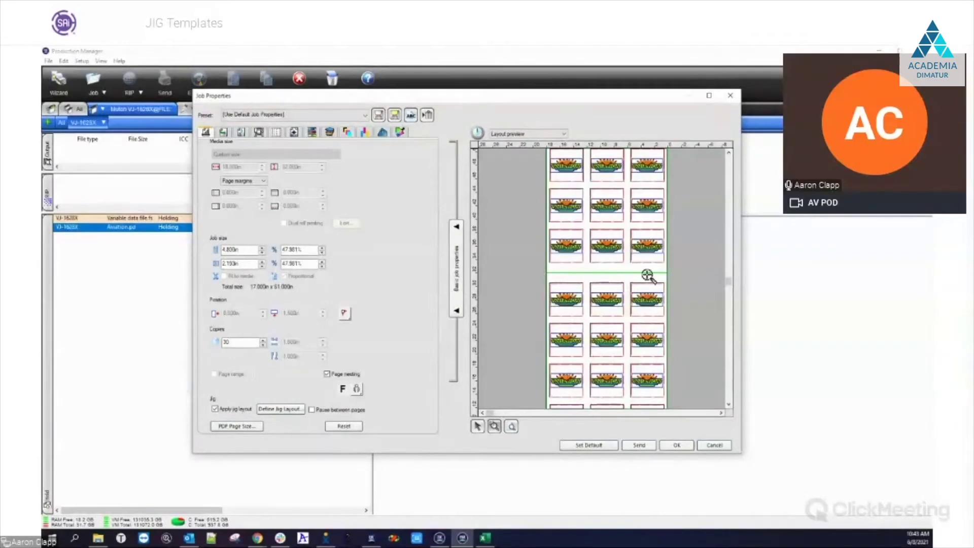
- Tick Pause between pages, reset Copies to 1, then cancel Job Properties
click(311, 410)
click(239, 342)
key(BackSpace)
key(BackSpace)
text(1)
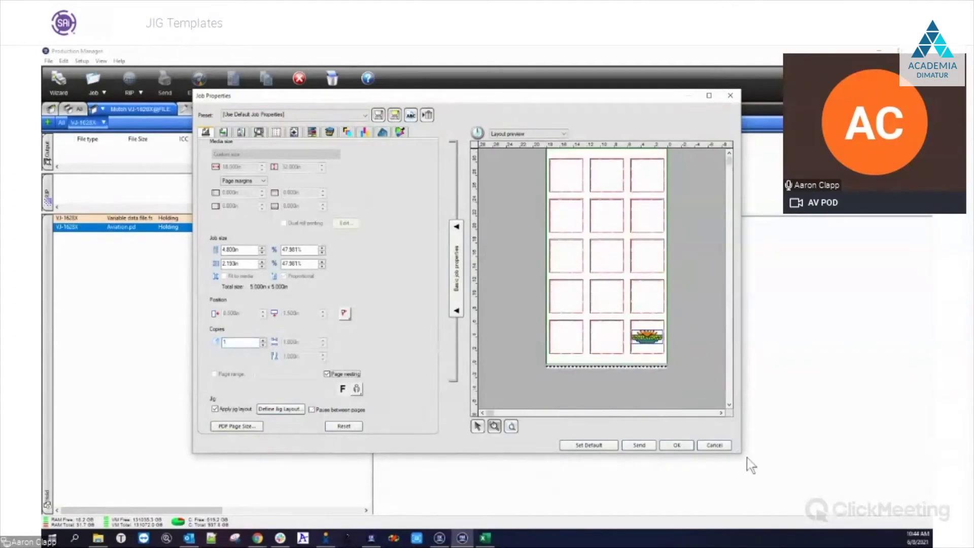
click(708, 446)
- Remove the Aviation.pdf job from the queue
right_click(108, 228)
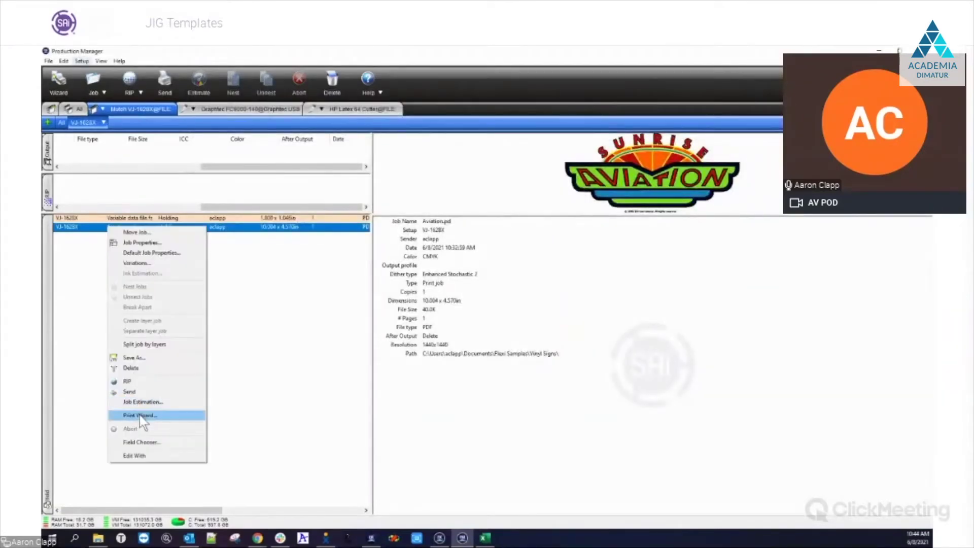
click(150, 367)
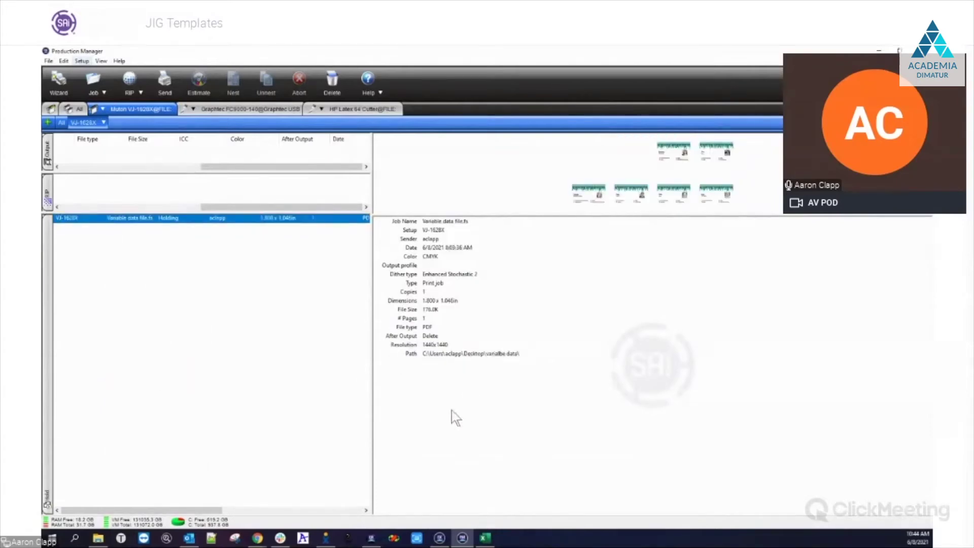
click(117, 316)
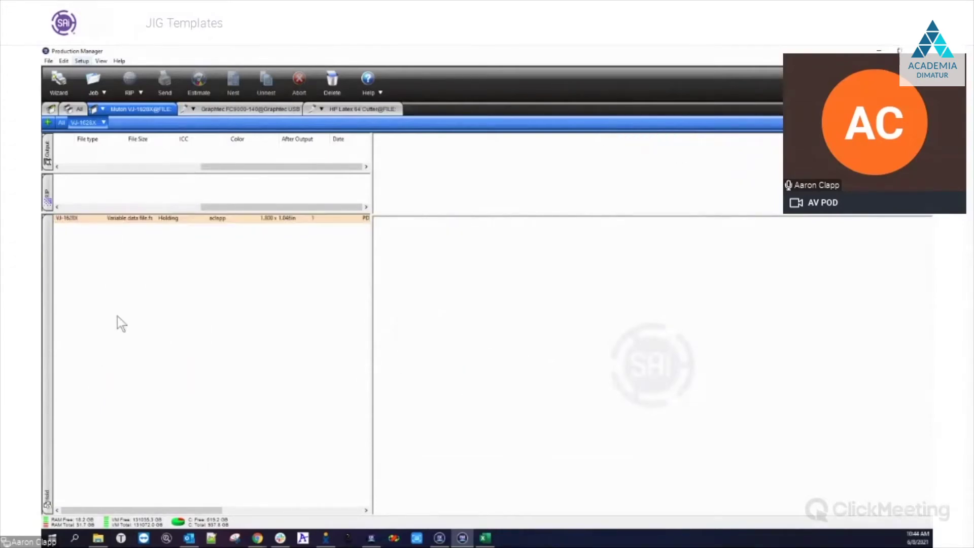
- Browse the Vinyl Signs files for VJ-1628X, previewing Above and Beyond, Tropical Fish and Zuni Moon
click(104, 123)
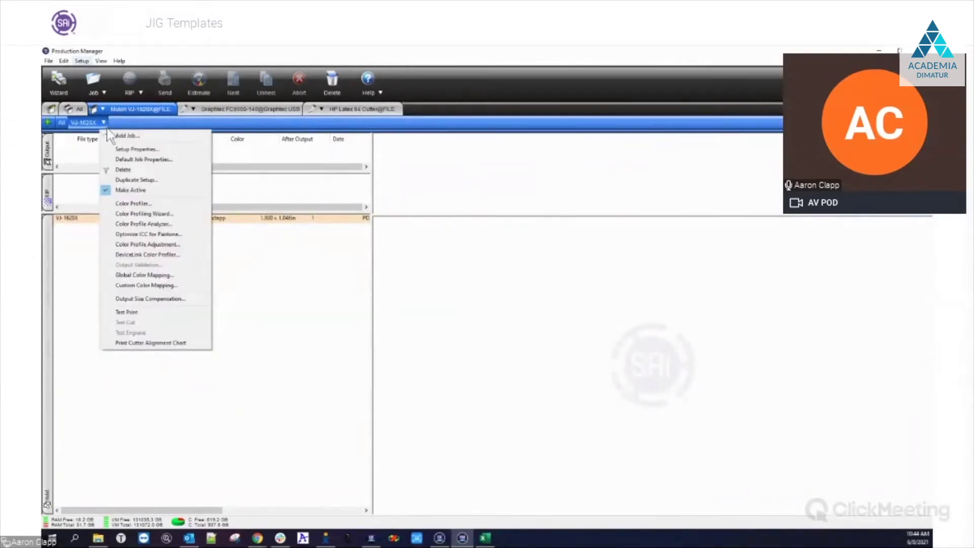
click(122, 136)
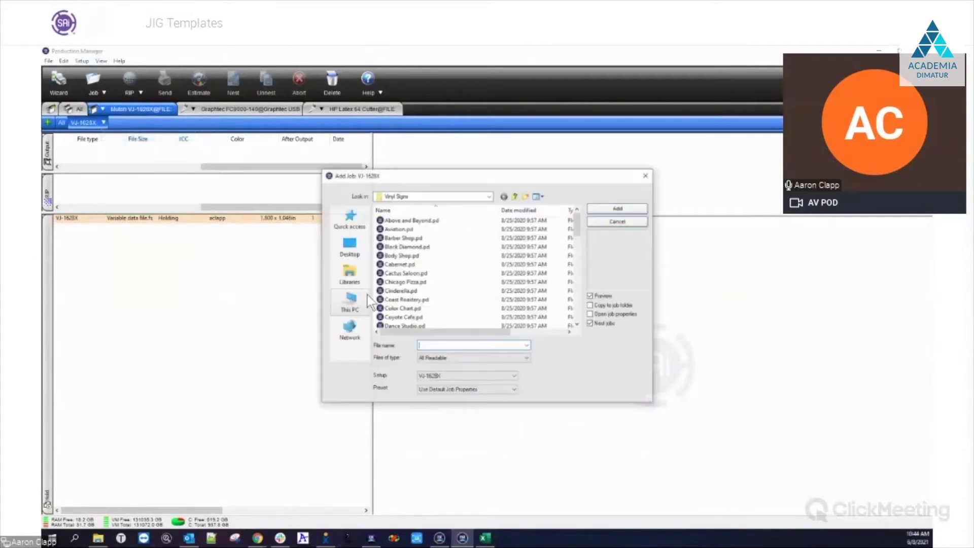
click(401, 220)
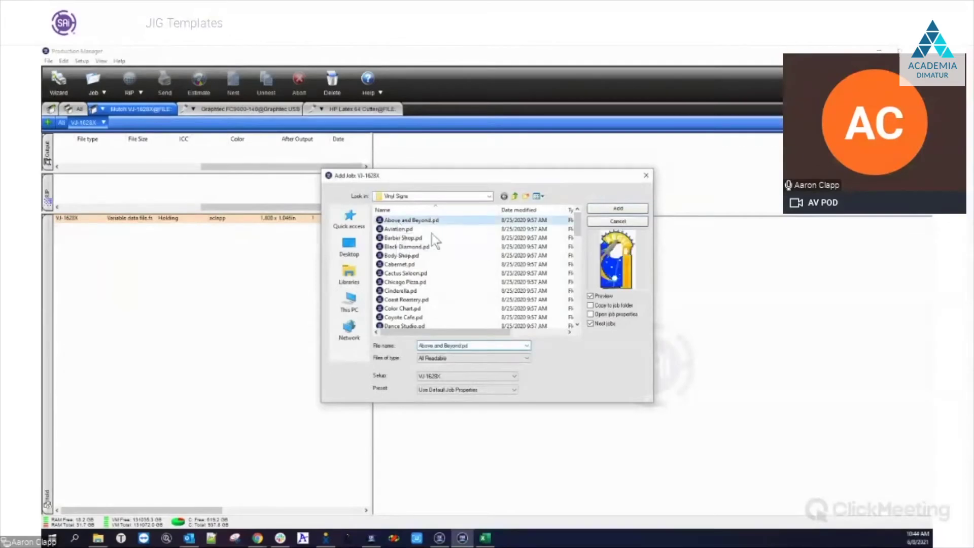
drag(581, 233, 578, 317)
click(397, 310)
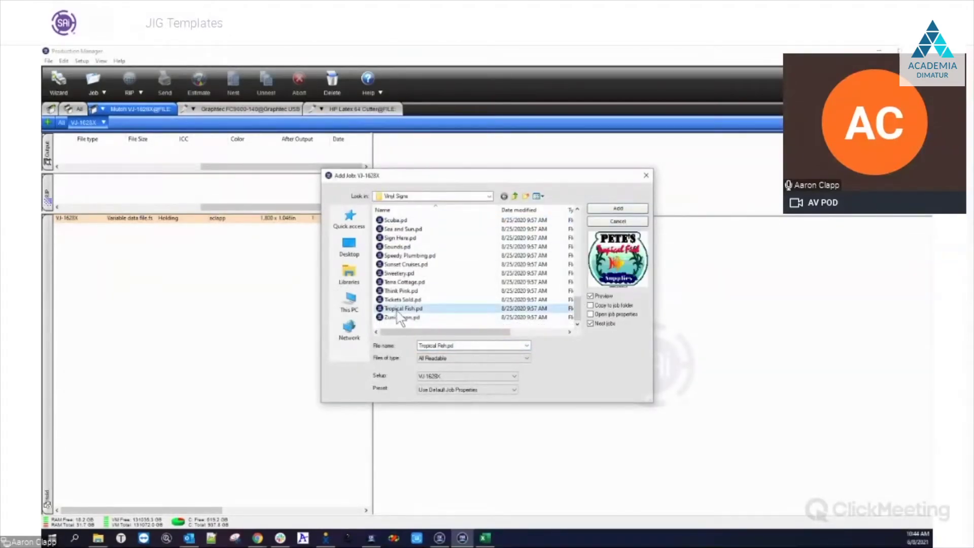
key(Up)
key(Up)
key(Up)
key(Up)
key(Up)
key(Up)
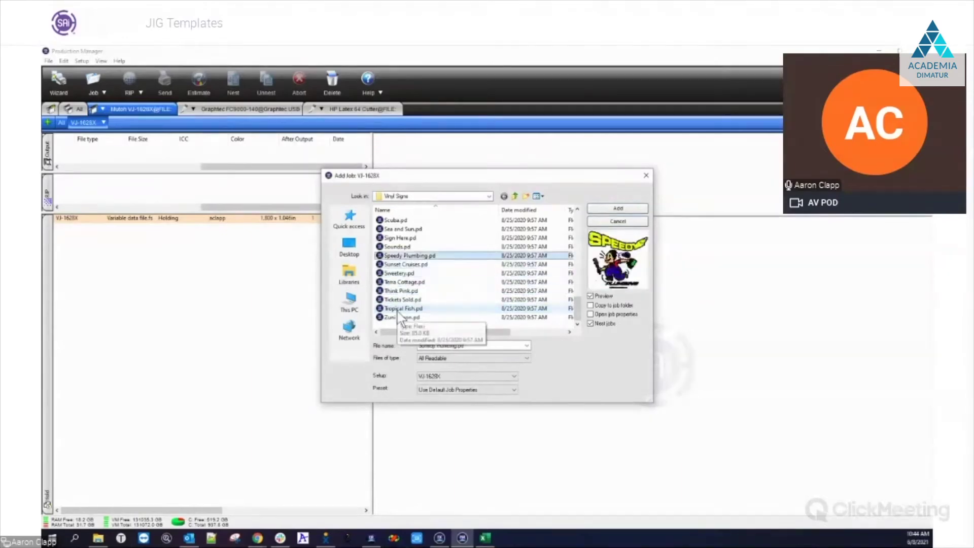
key(Up)
key(Up)
key(Up)
click(417, 319)
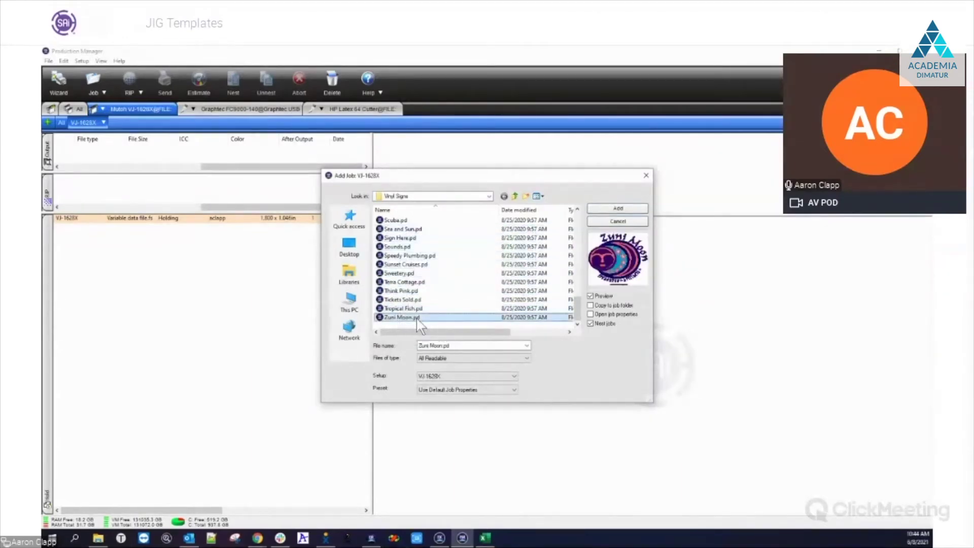
scroll(421, 304, up, 12)
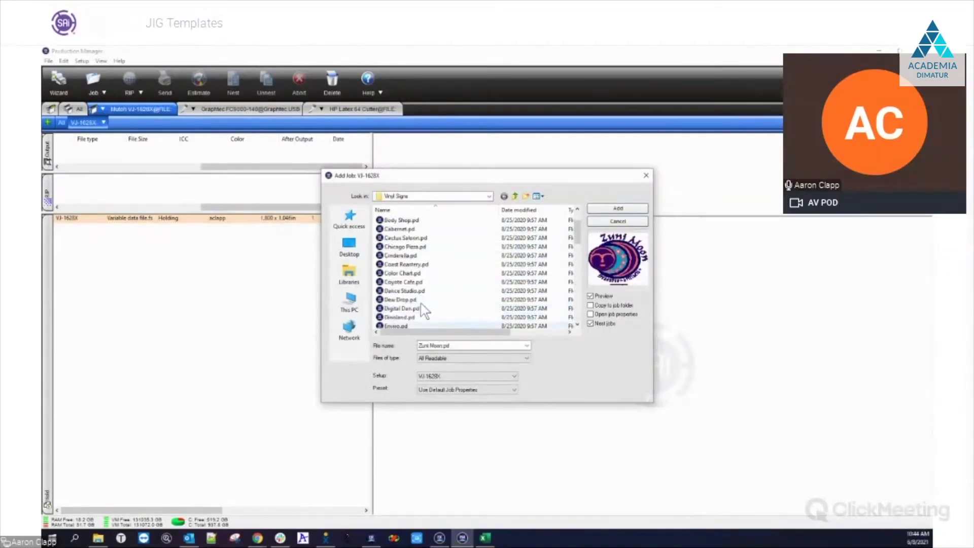
- Select all files, untick Nest jobs, keep the default preset, then cancel without adding
key(ctrl+a)
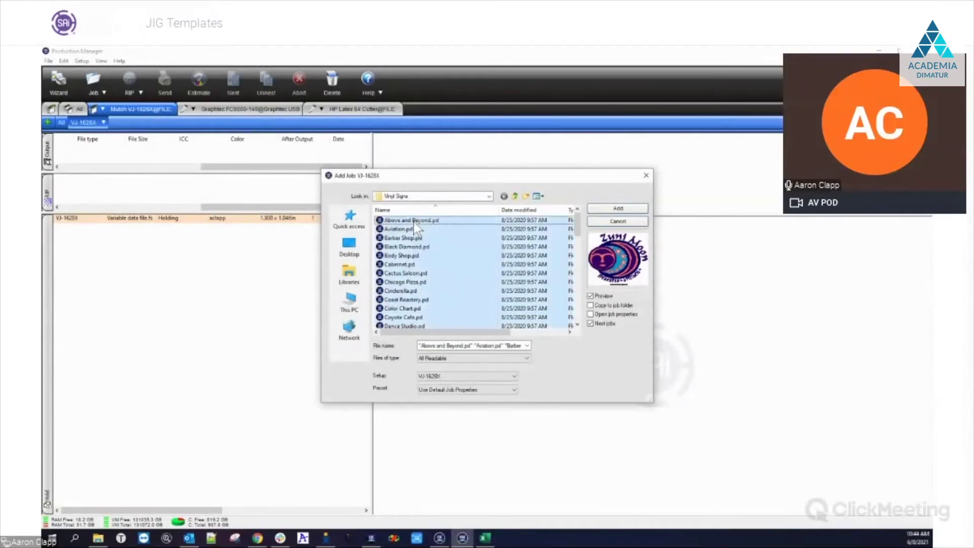
drag(558, 176, 539, 163)
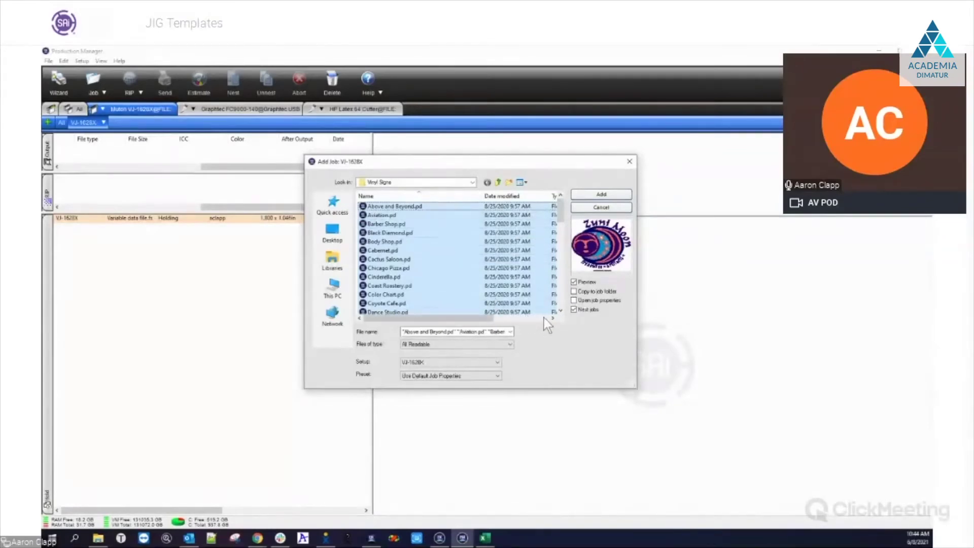
click(575, 310)
click(498, 376)
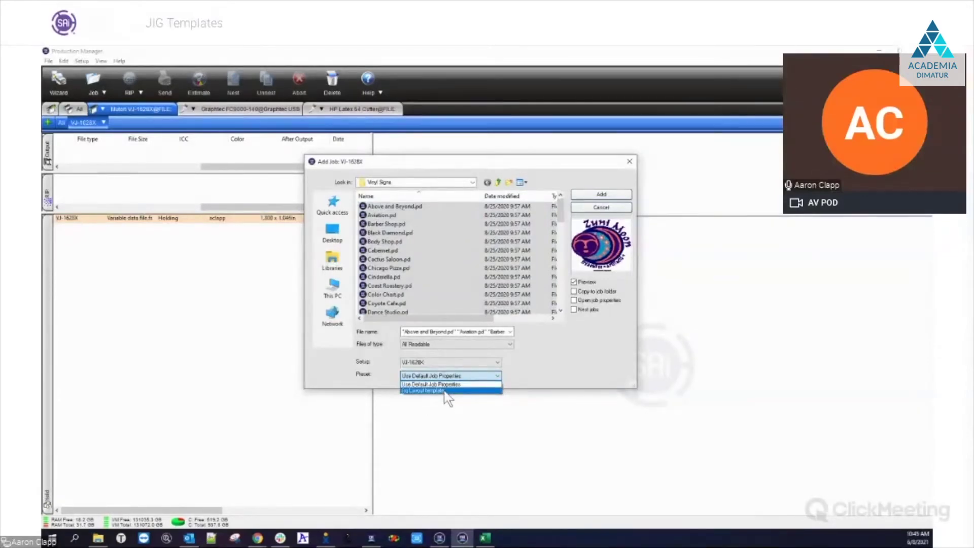
click(431, 384)
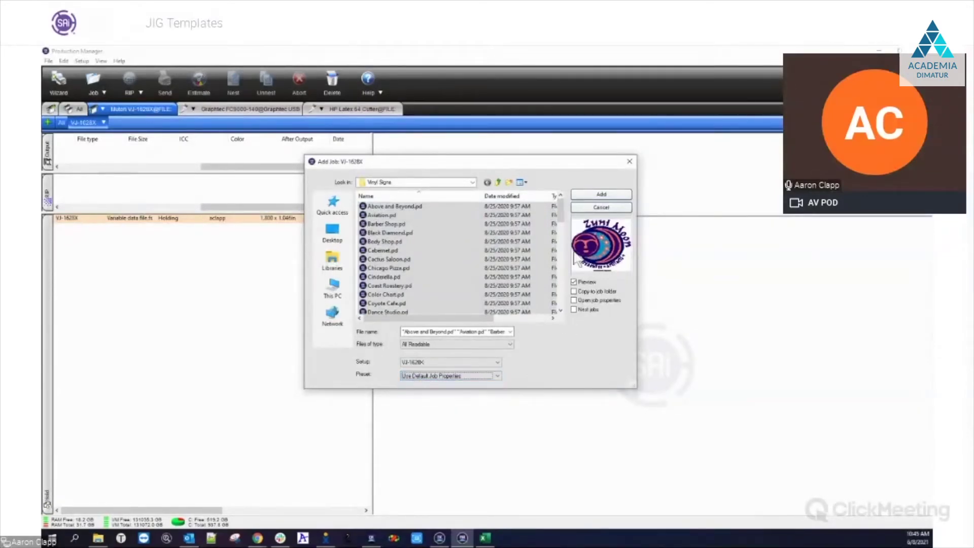
click(597, 208)
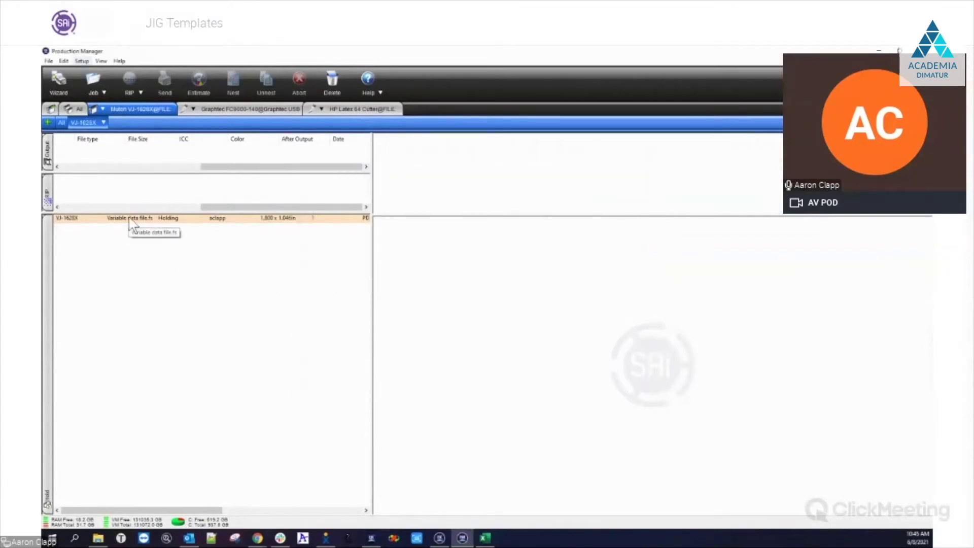
- Load the Jig Layout template preset into default job properties, keeping the 18x32 15 sticker pack jig
click(104, 122)
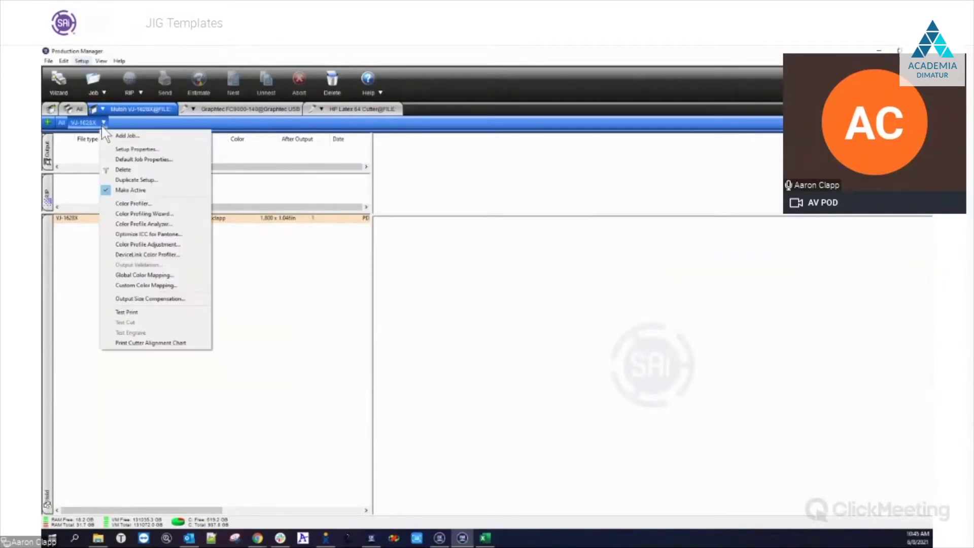
click(118, 160)
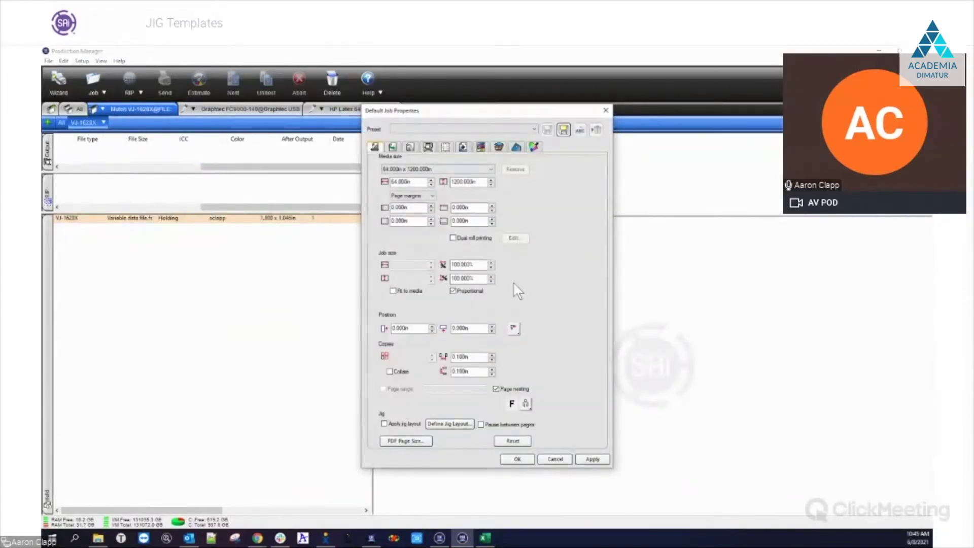
click(525, 129)
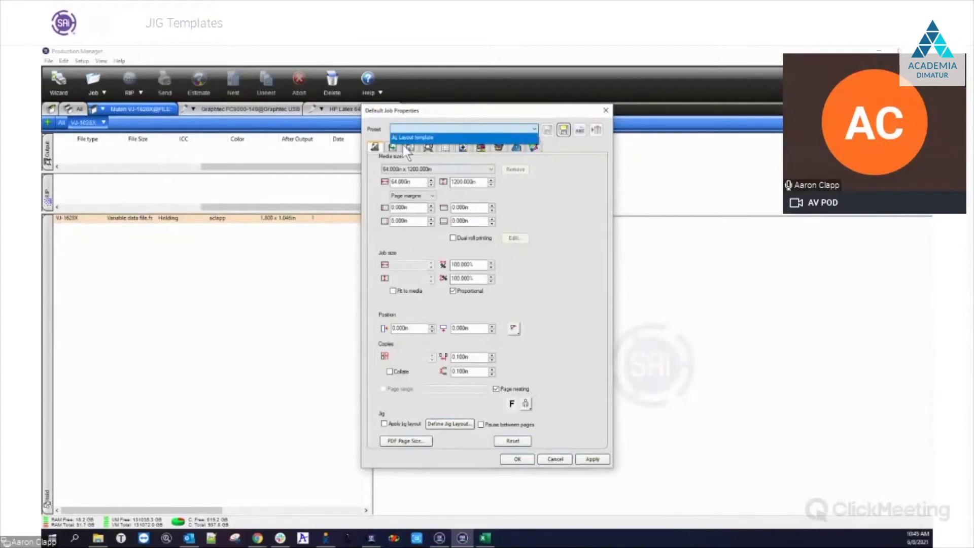
click(409, 135)
click(471, 423)
click(448, 171)
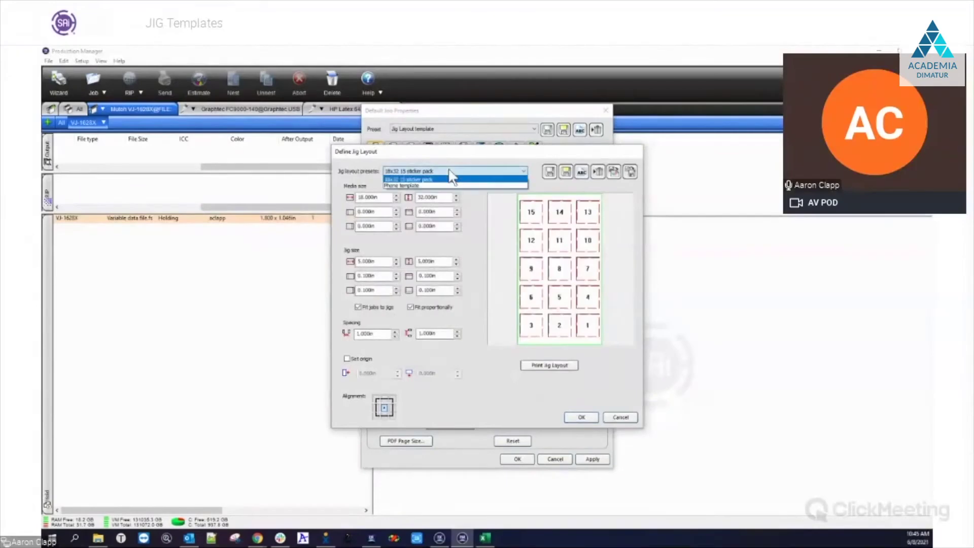
click(450, 179)
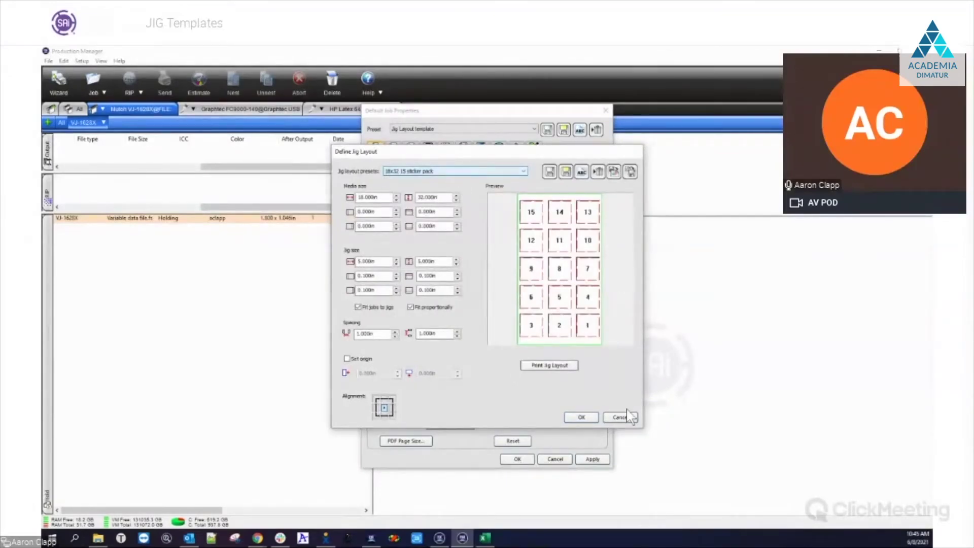
click(582, 417)
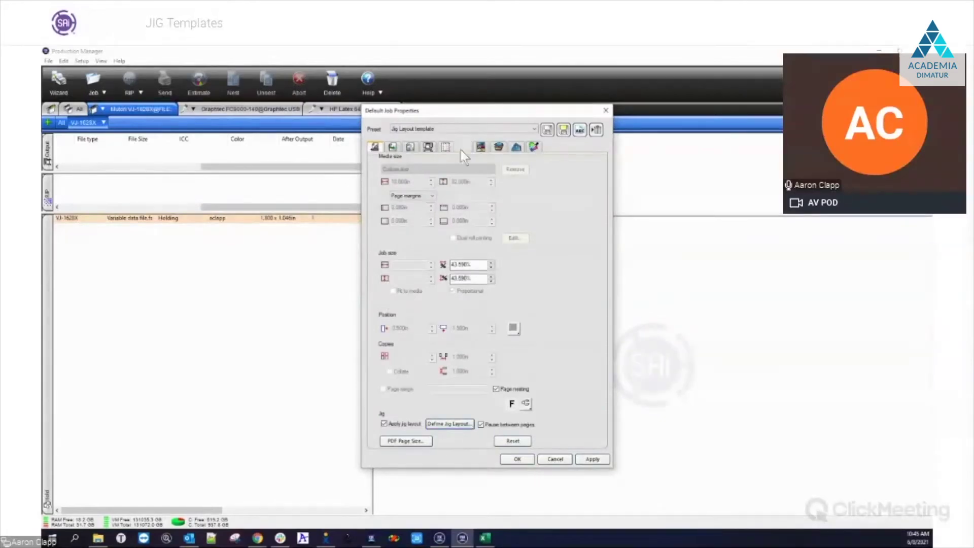
click(470, 129)
click(460, 136)
- Turn on colour correction with the FLEXART Canvas output profile
click(410, 148)
click(425, 174)
click(424, 182)
click(462, 187)
click(462, 185)
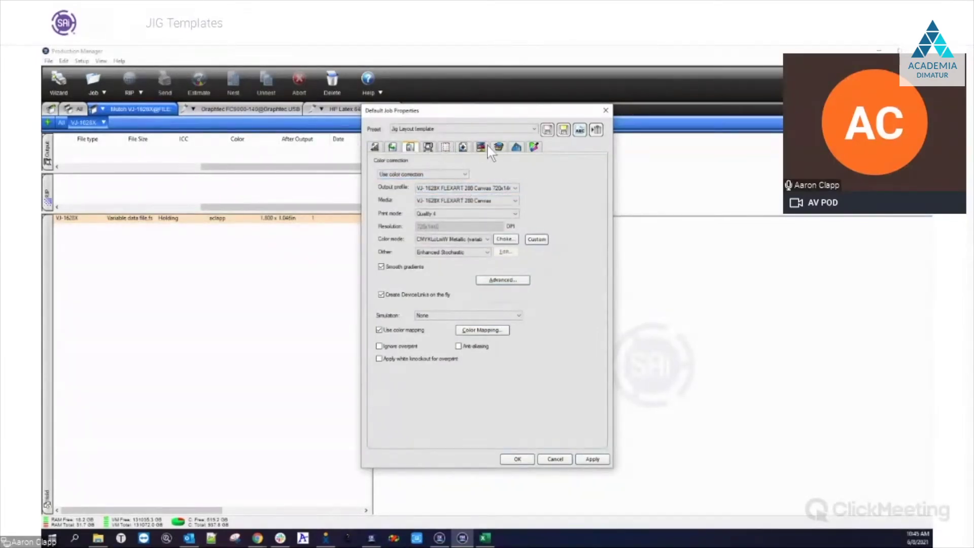
click(374, 148)
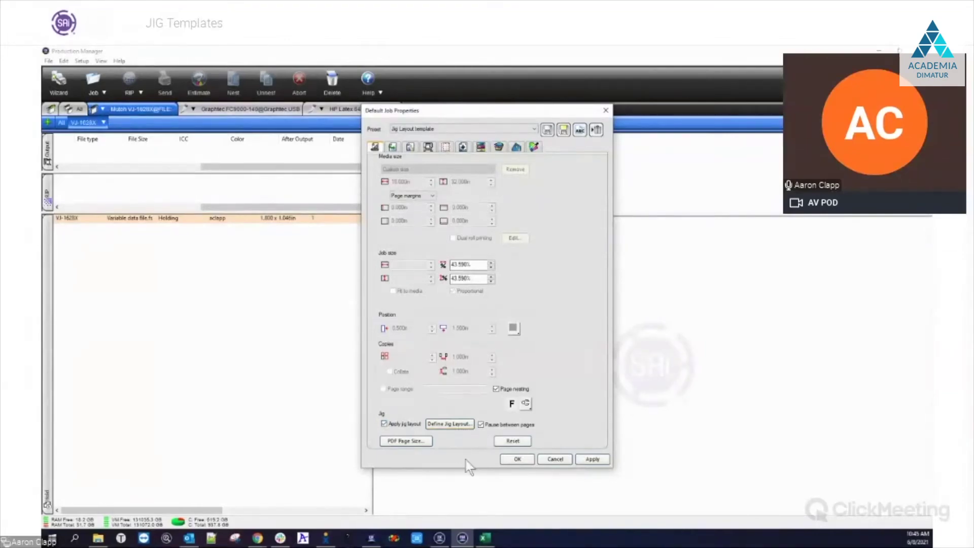
- Confirm the 18x32 15 sticker pack jig layout again
click(449, 424)
click(502, 168)
click(488, 180)
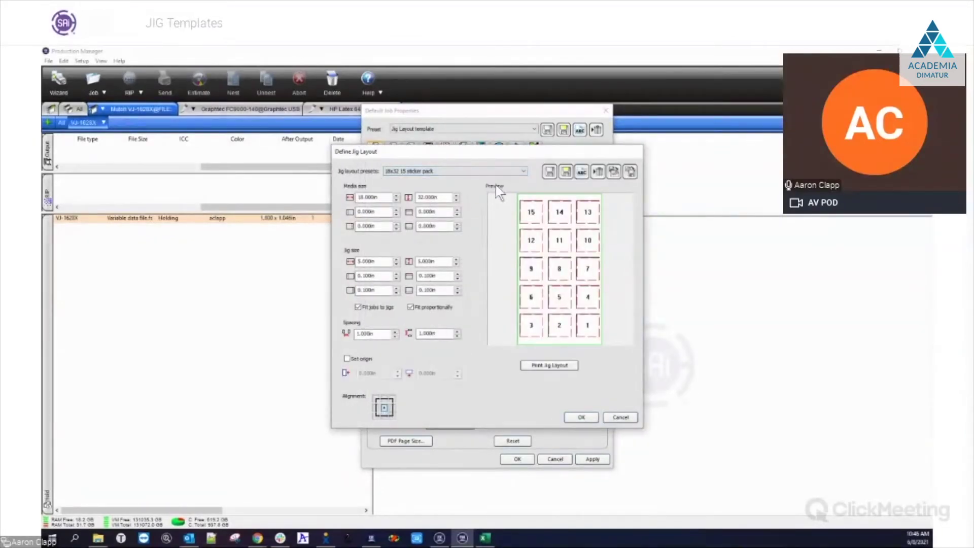
click(581, 417)
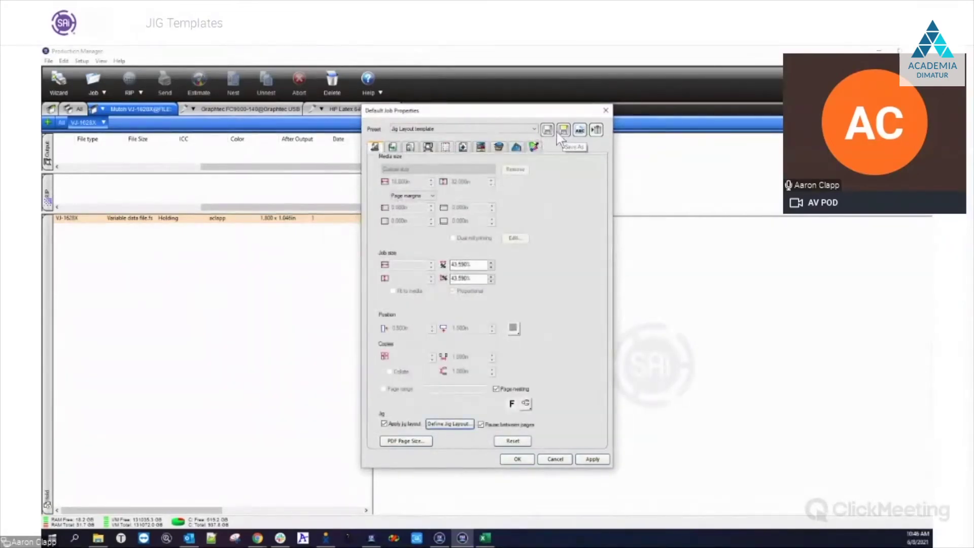
- Save the settings as a preset and accept the default job properties
click(412, 148)
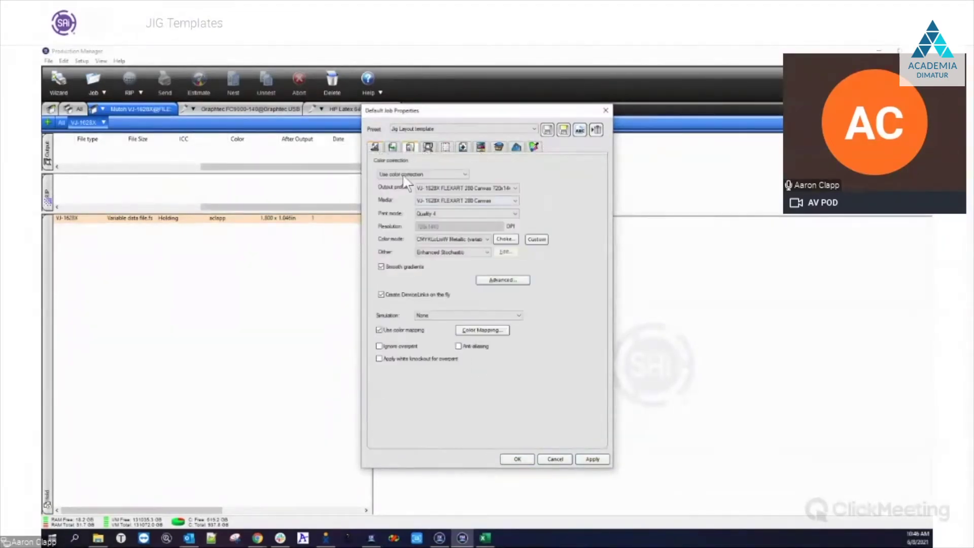
click(547, 130)
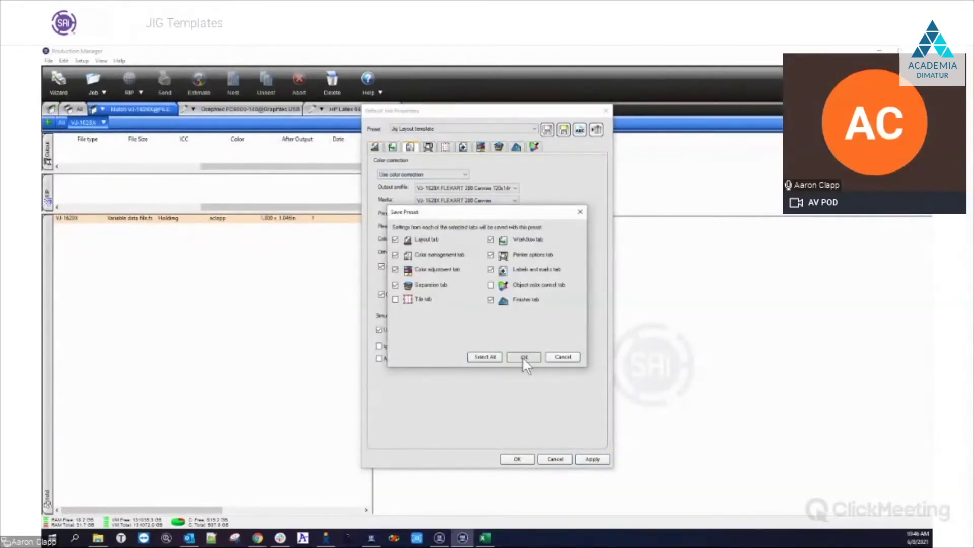
click(523, 357)
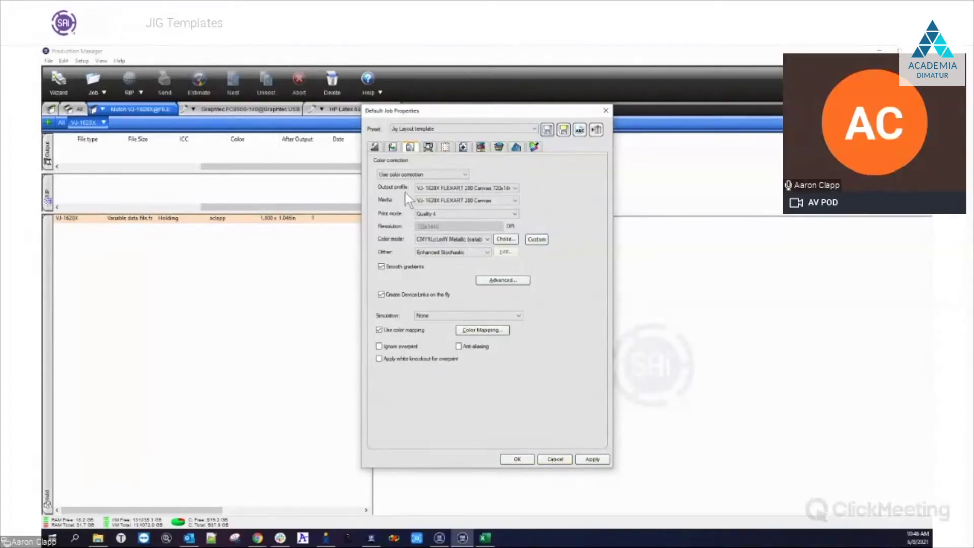
click(375, 147)
click(530, 462)
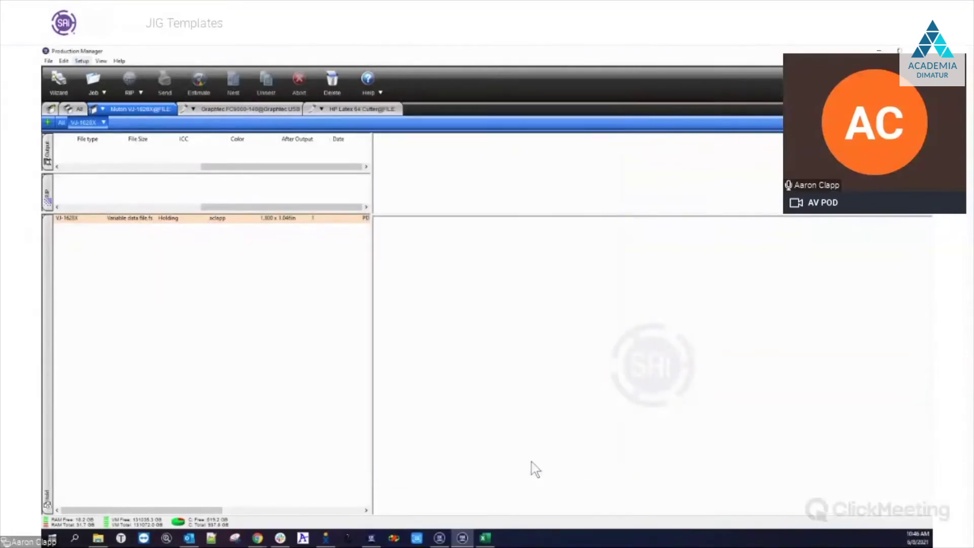
- Select the Vinyl Signs files from Above and Beyond through Zuni Moon for VJ-1628X
click(102, 123)
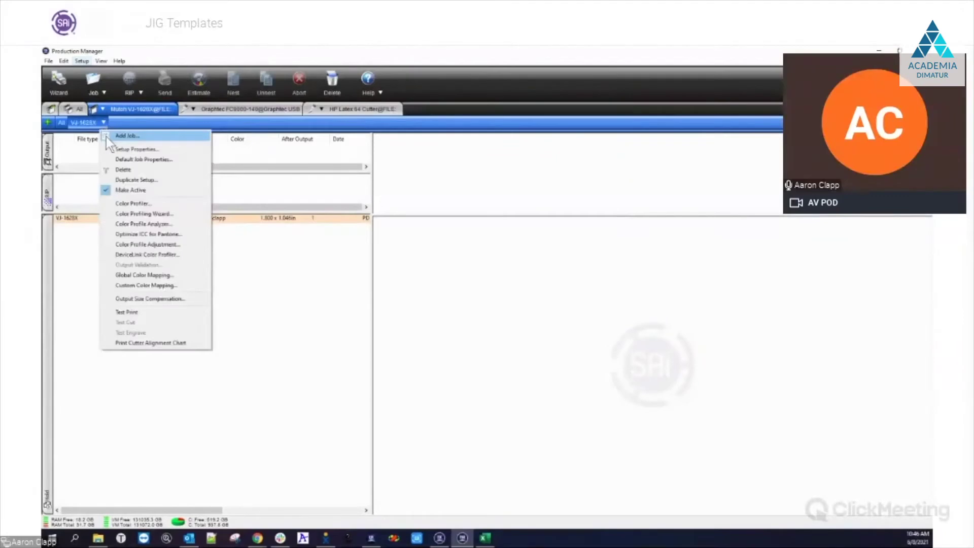
click(121, 136)
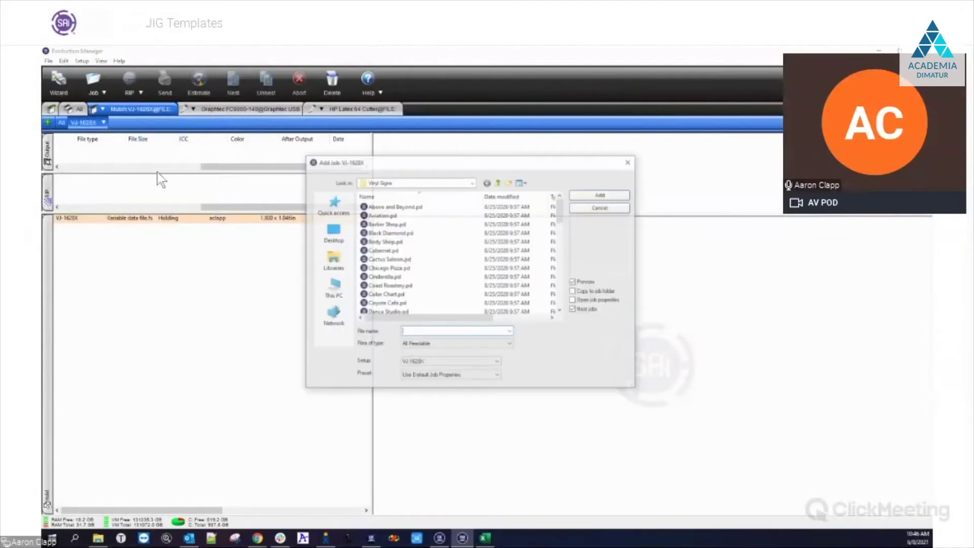
click(401, 207)
scroll(436, 303, down, 10)
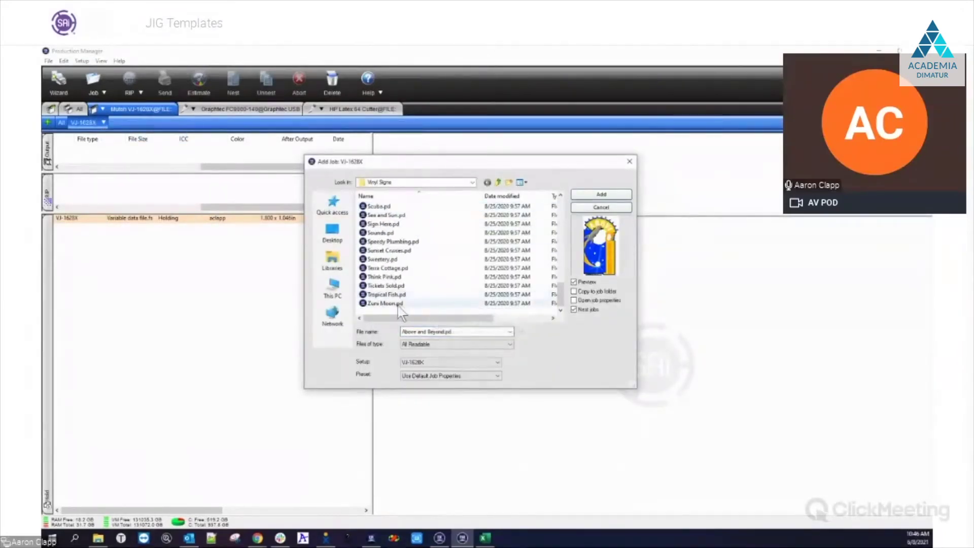
shift+click(399, 303)
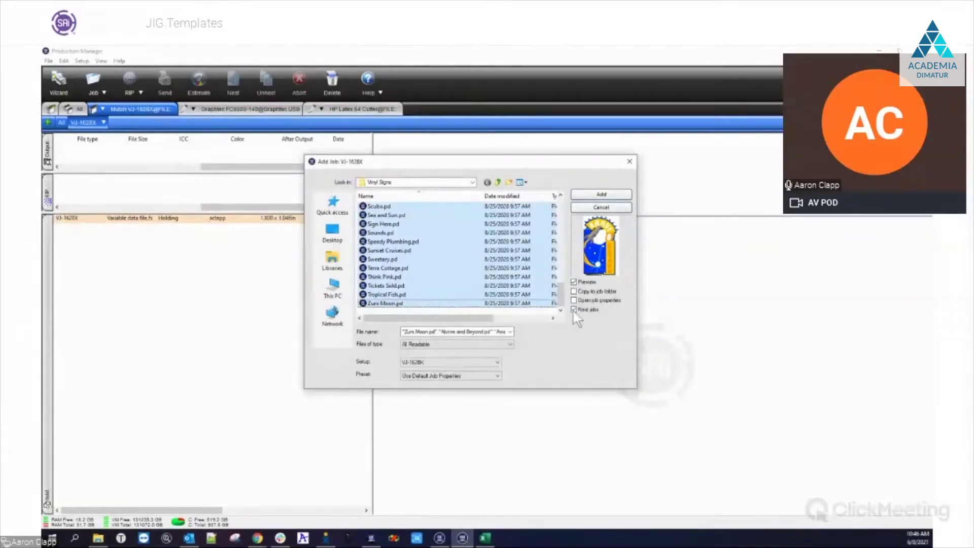
click(574, 310)
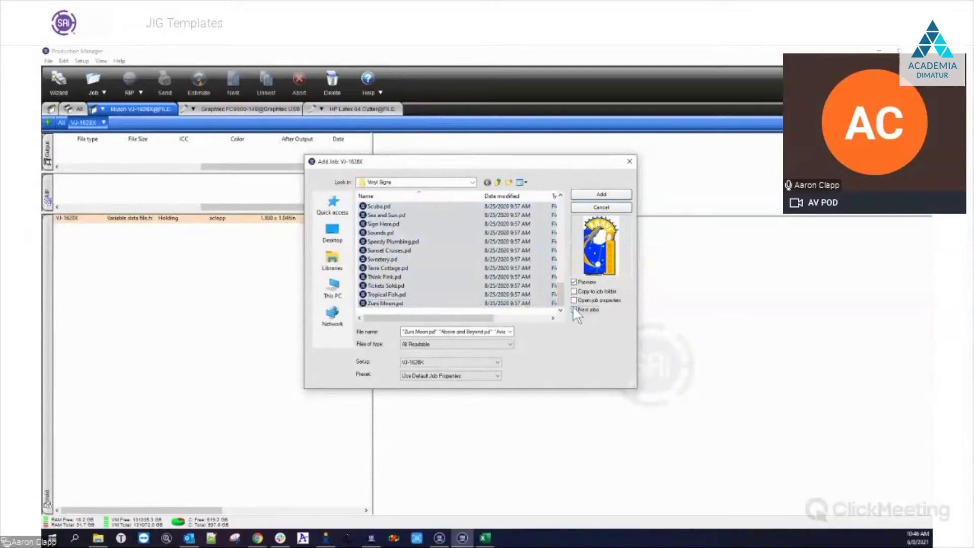
- Choose the Jig Layout template preset, keep Nest jobs on, and add the files
click(496, 375)
click(476, 389)
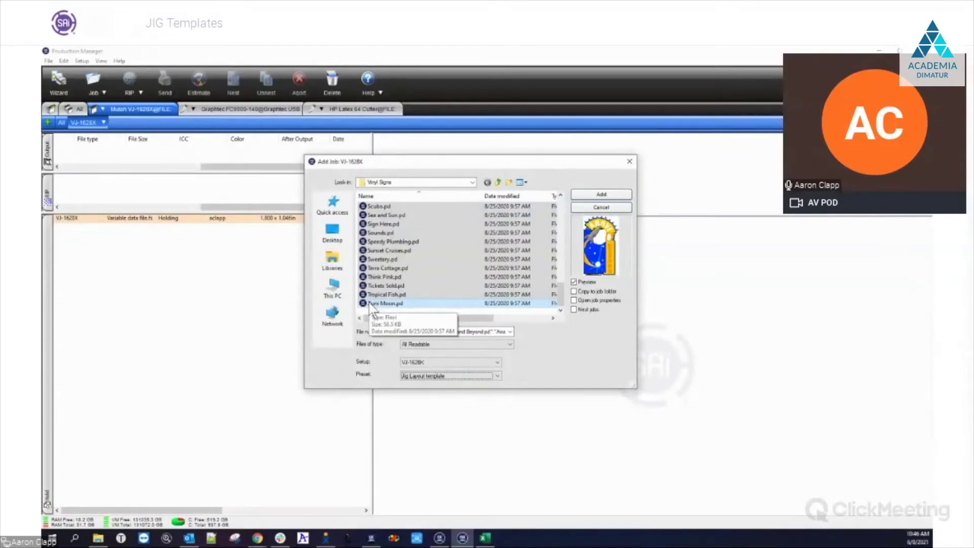
click(574, 310)
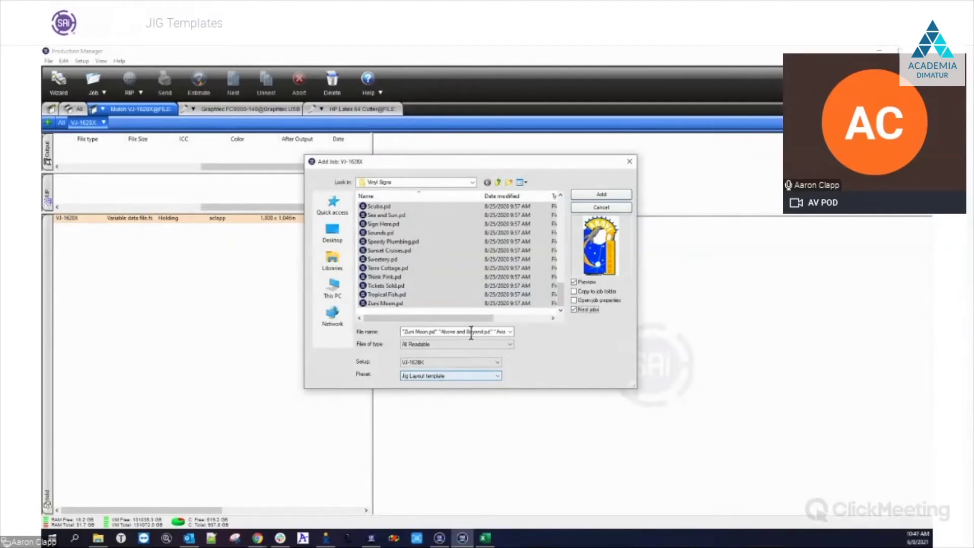
click(601, 195)
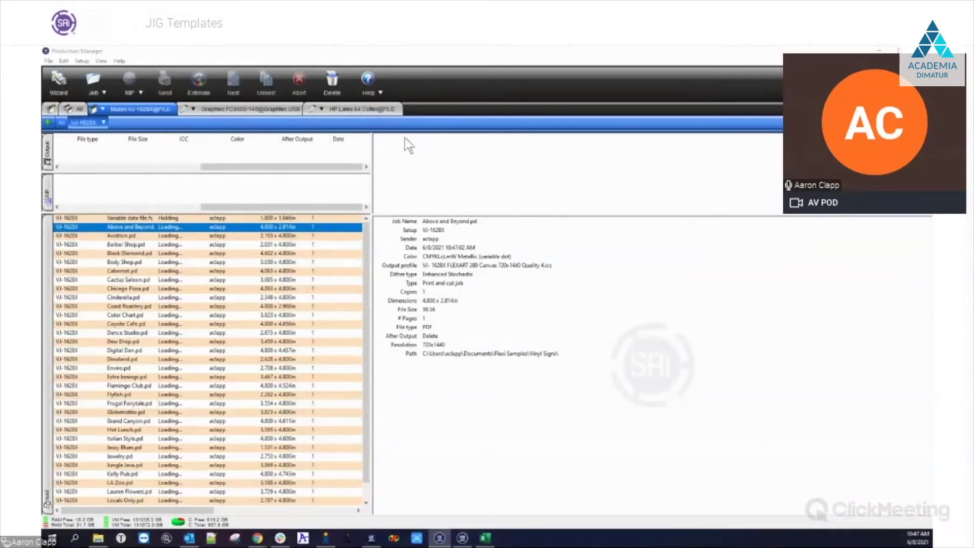
key(alt+Tab)
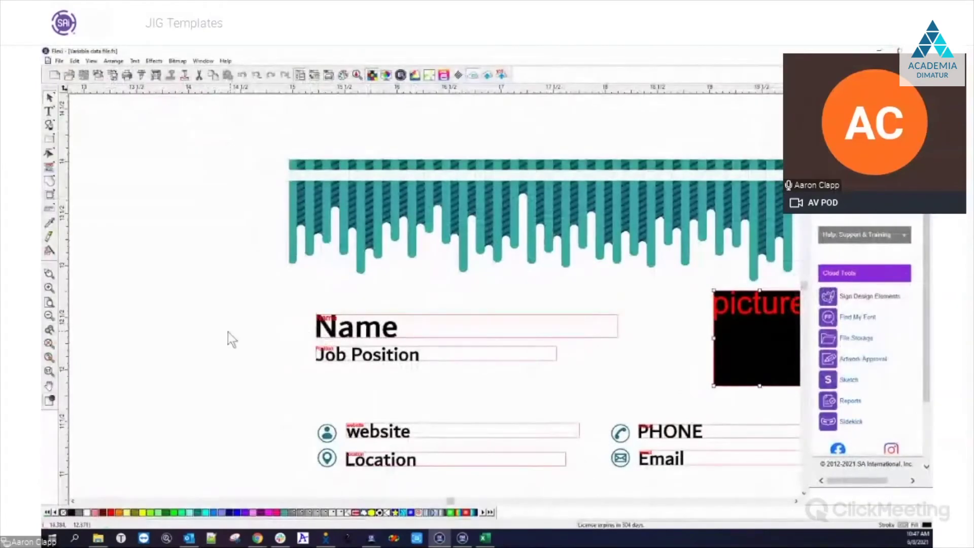
- Zoom out the Flexi canvas to view the whole business-card template
scroll(195, 331, down, 2)
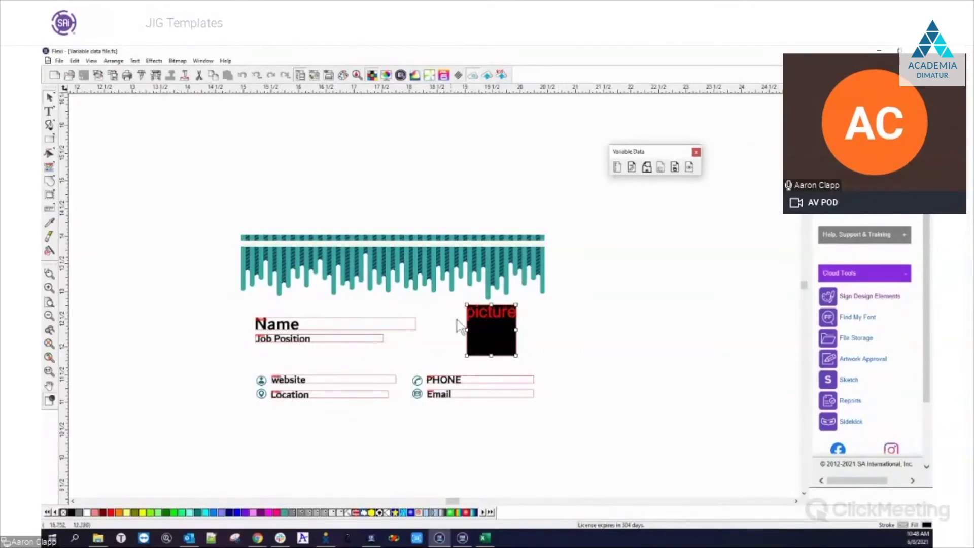
- Preview the variable data, stepping through several records' photos, then end the preview
click(689, 167)
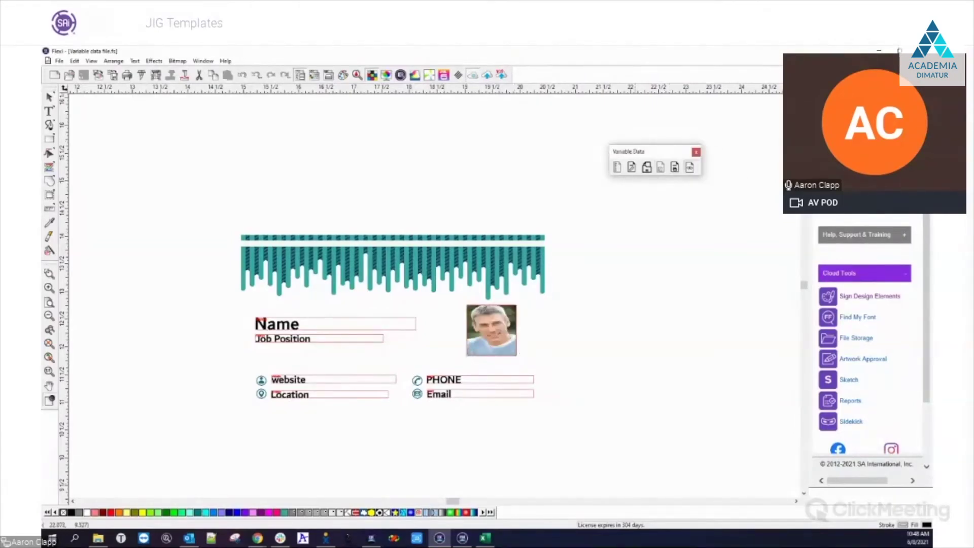
drag(752, 360, 693, 242)
click(705, 273)
click(705, 272)
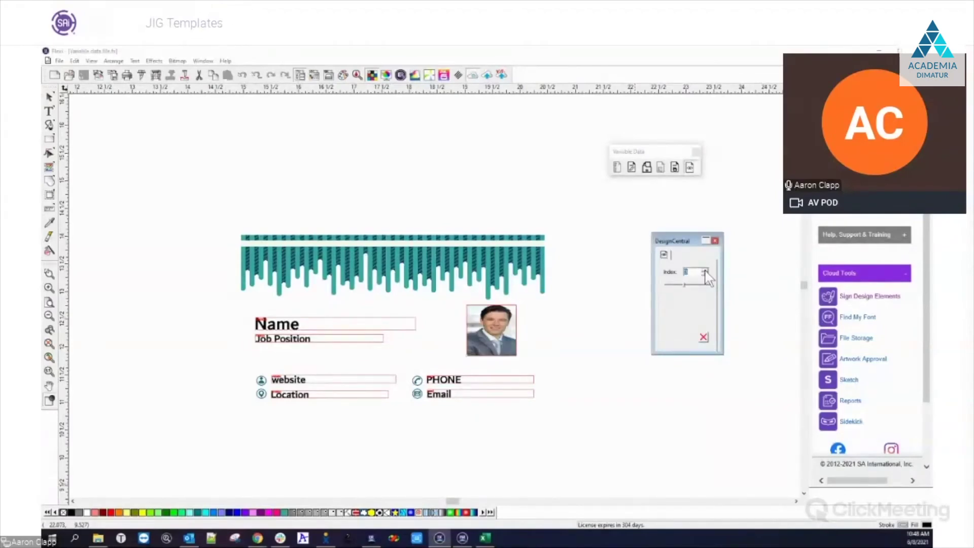
click(706, 274)
click(703, 337)
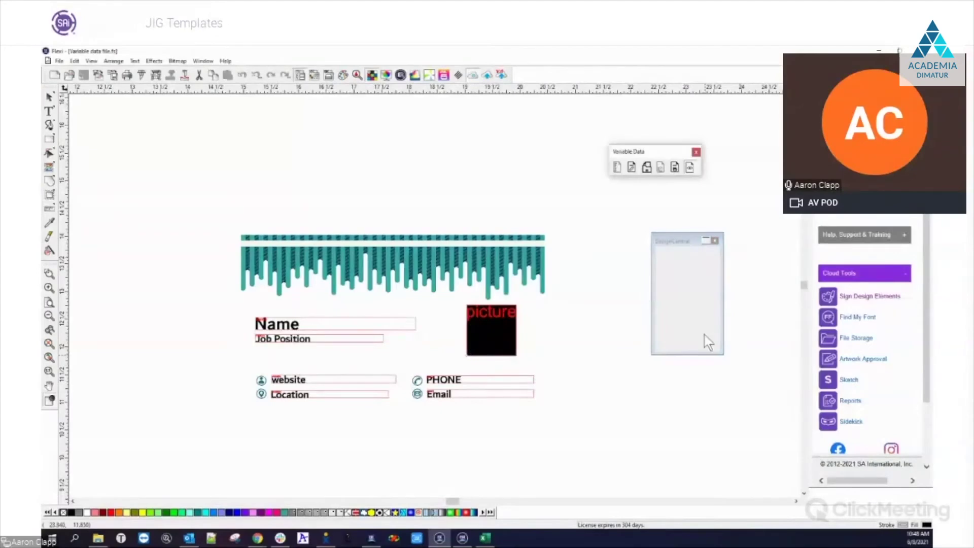
- Select the picture placeholder, move the keyword panel aside, and return to Production Manager
click(502, 333)
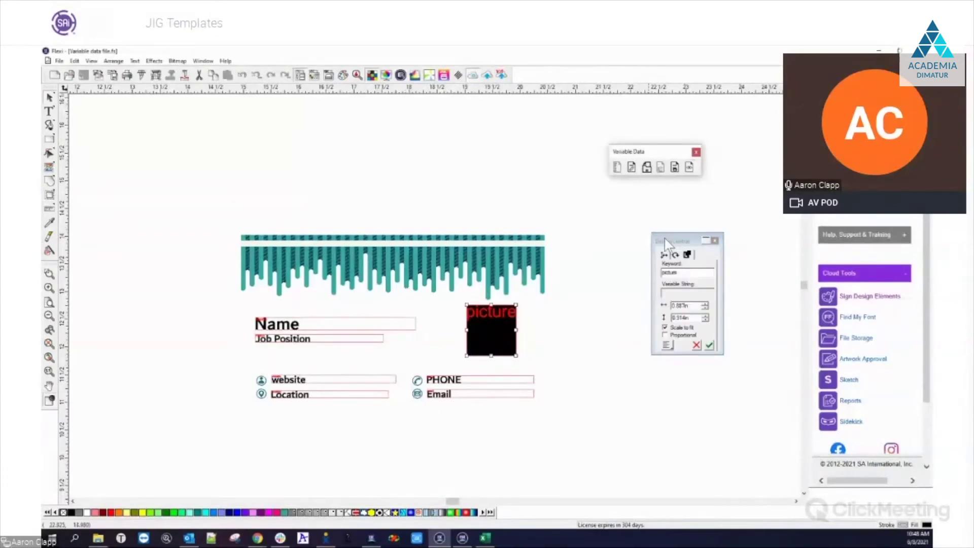
drag(668, 236, 600, 246)
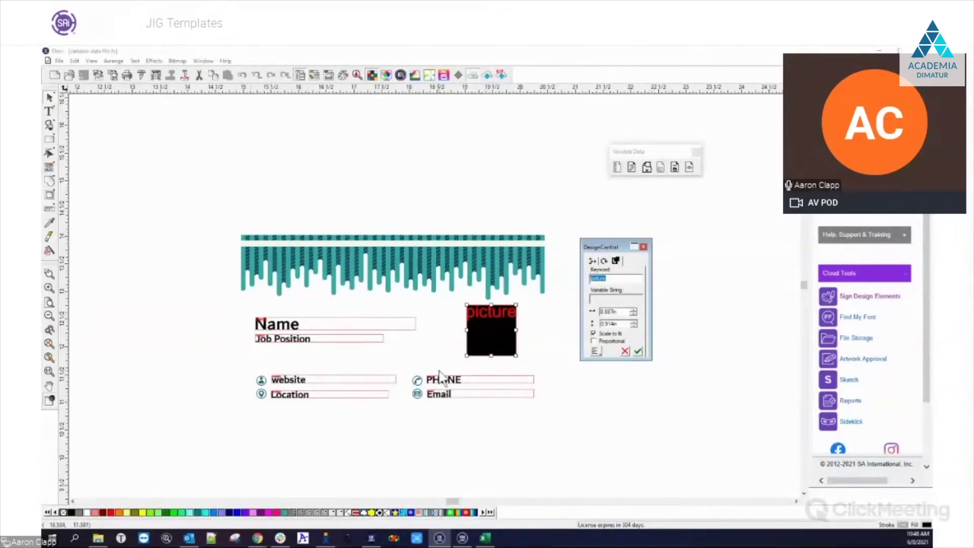
drag(586, 248, 583, 256)
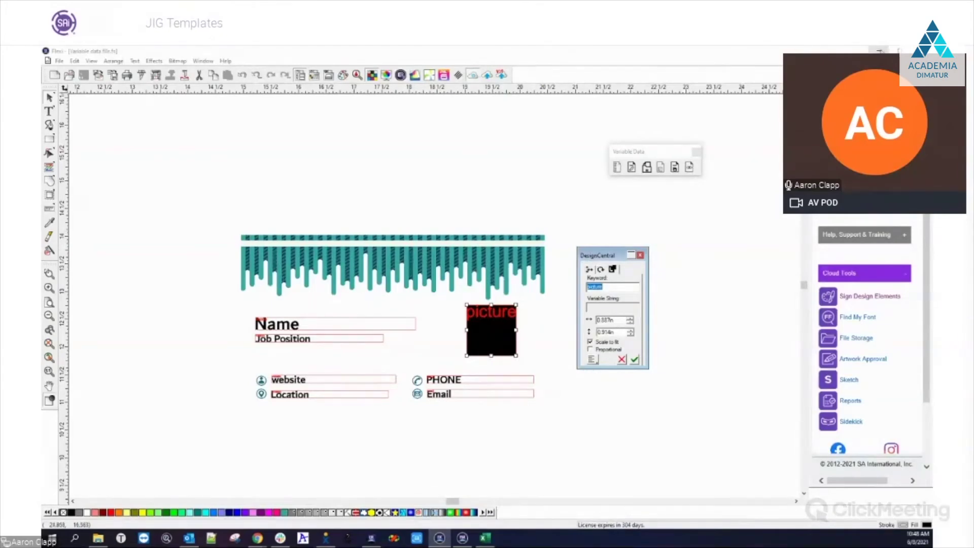
key(alt+Tab)
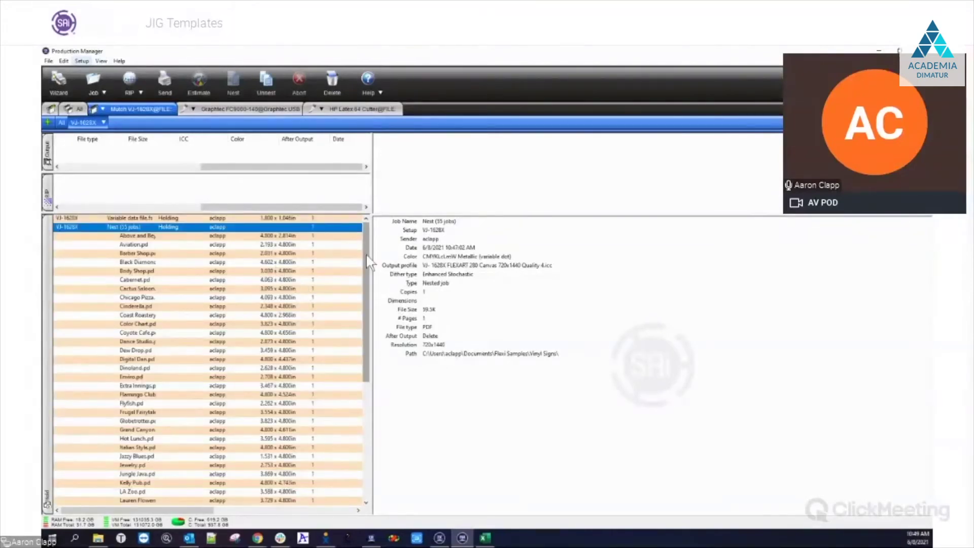
- Open the nested Vinyl Signs job's properties and scroll through its settings
mouse_move(369, 262)
mouse_down()
mouse_move(371, 388)
mouse_move(371, 266)
mouse_up()
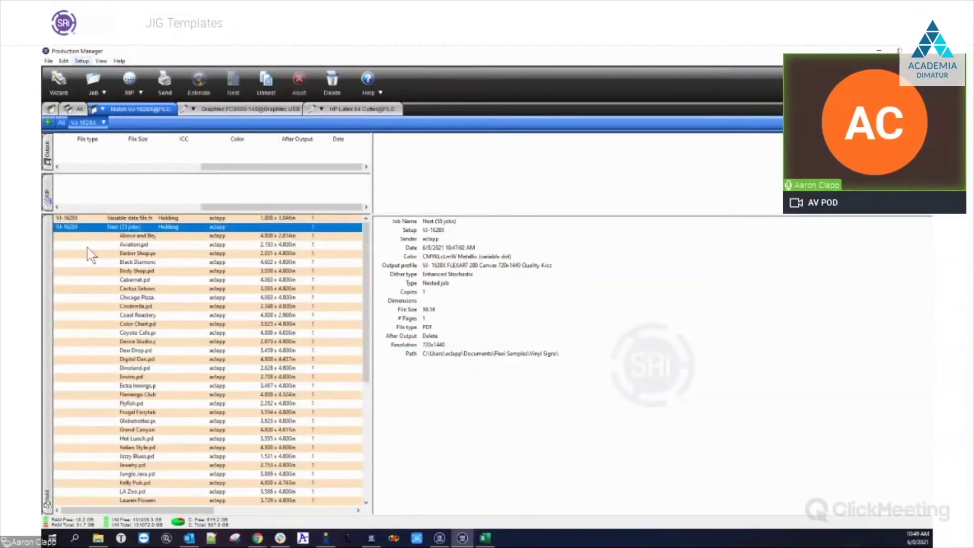
double_click(133, 228)
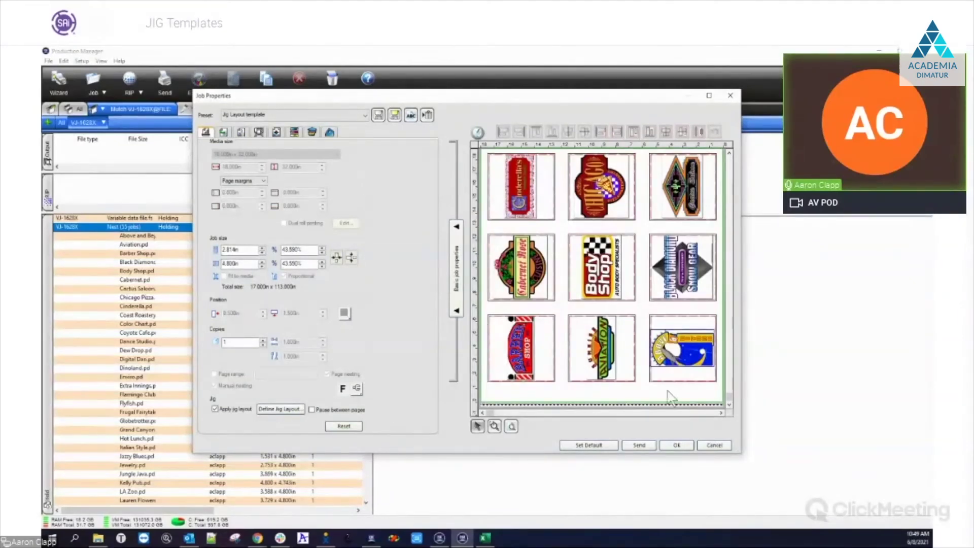
scroll(730, 392, up, 1)
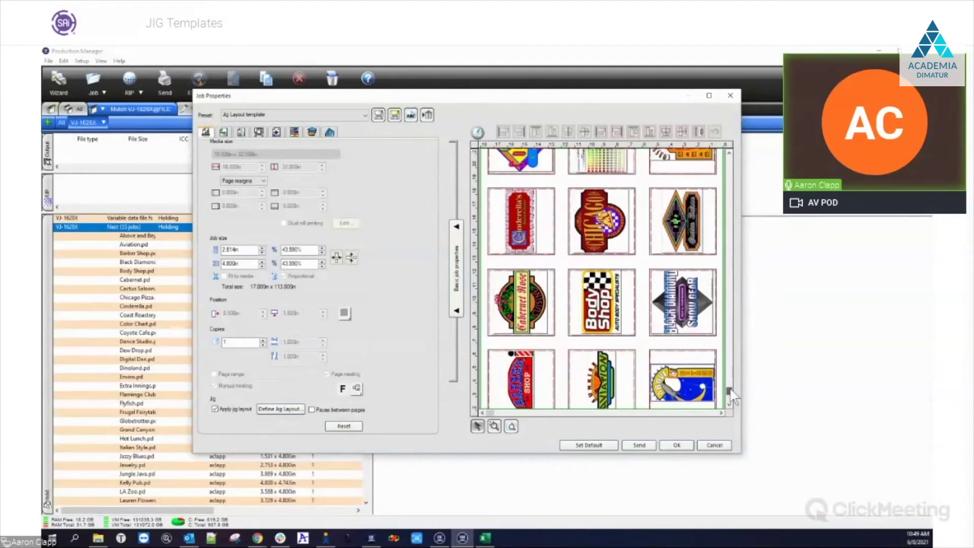
drag(731, 397, 729, 207)
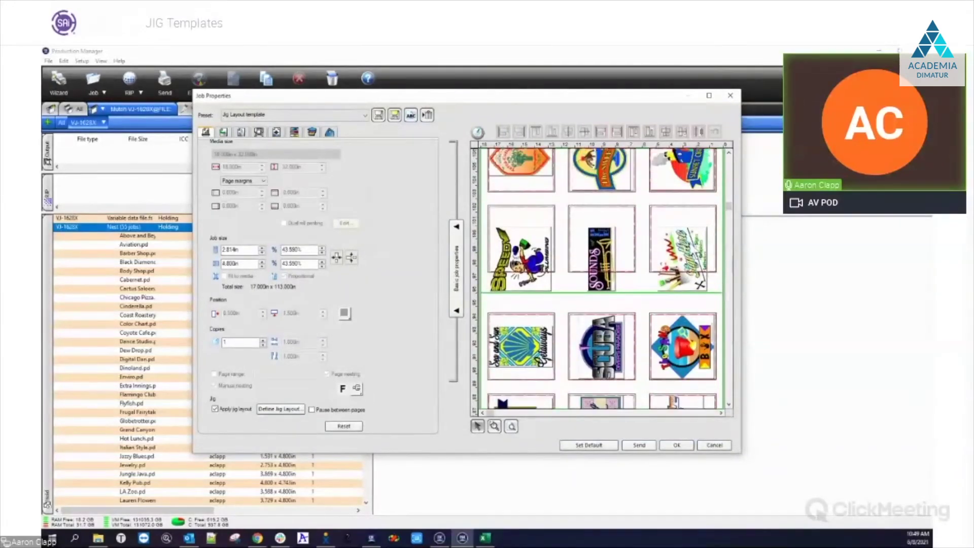
drag(728, 207, 729, 190)
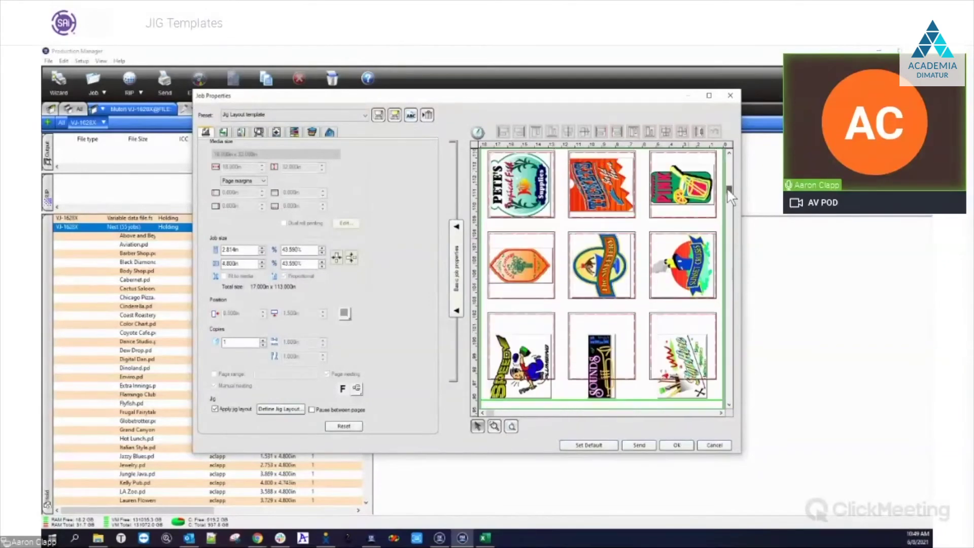
drag(729, 196, 729, 205)
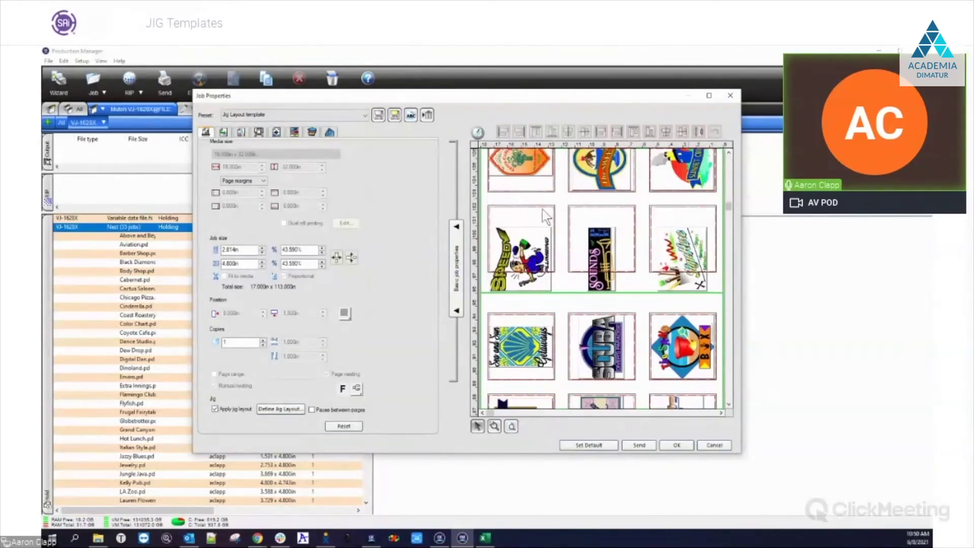
drag(730, 213, 761, 215)
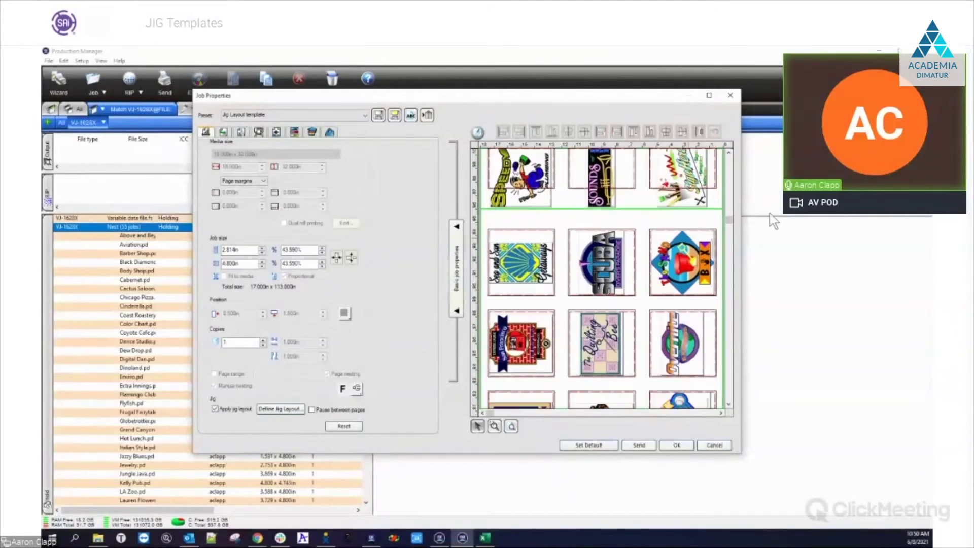
drag(729, 220, 729, 337)
- Zoom the jig preview out to show the whole column of filled slots
click(495, 426)
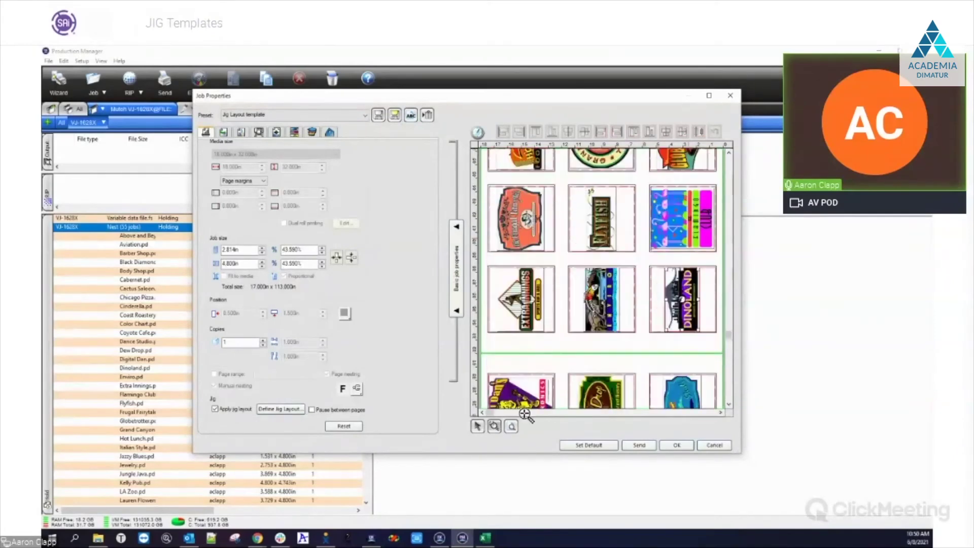
click(572, 350)
click(588, 327)
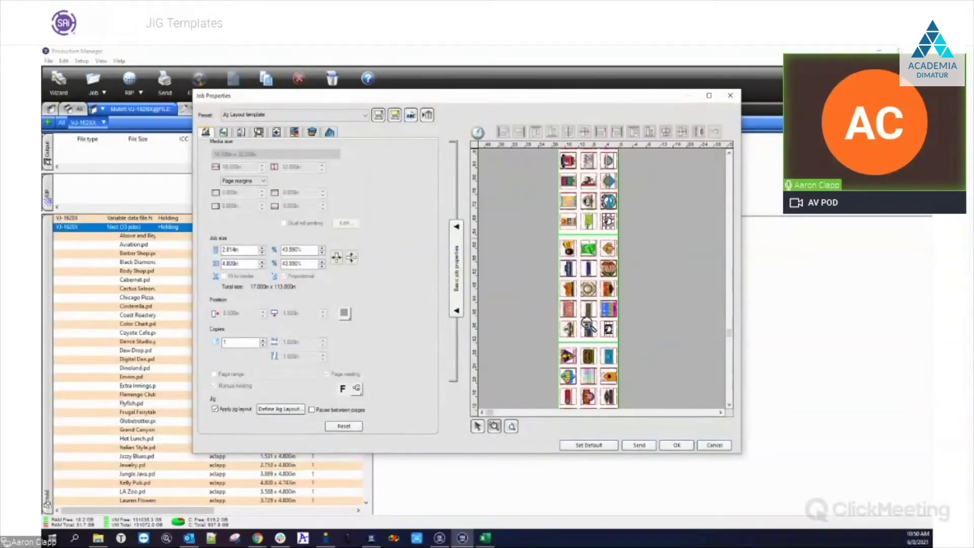
click(588, 327)
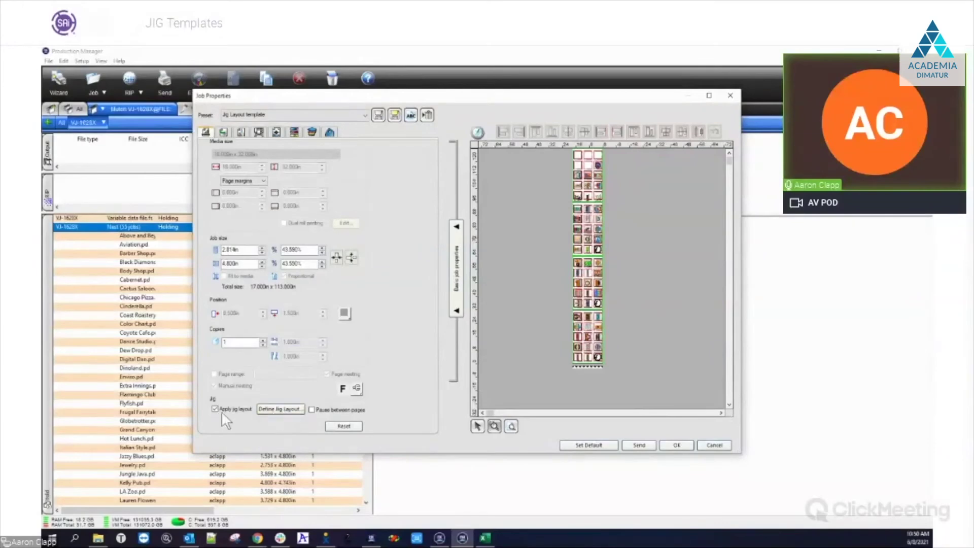
- Confirm the 18x32 15 sticker pack jig layout and enable 'Pause between pages'
click(280, 409)
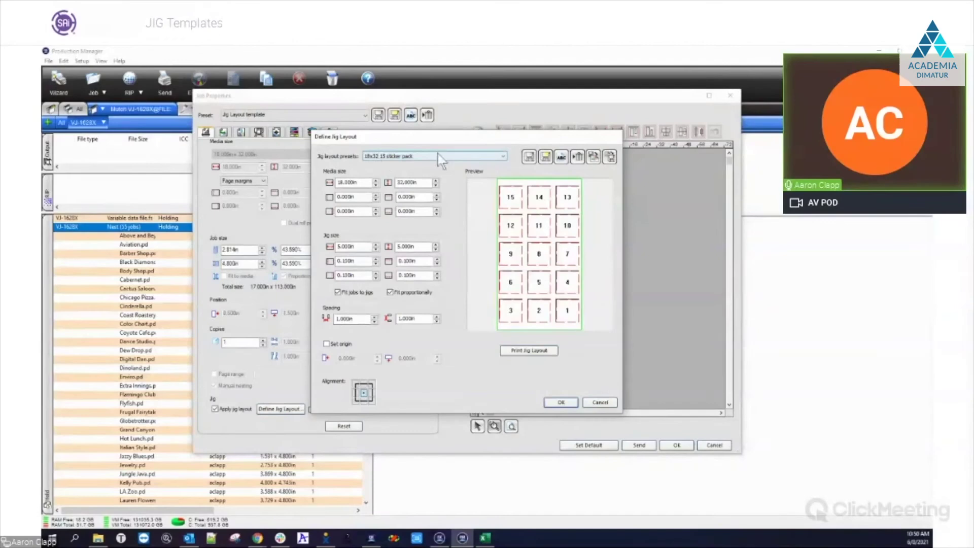
click(570, 405)
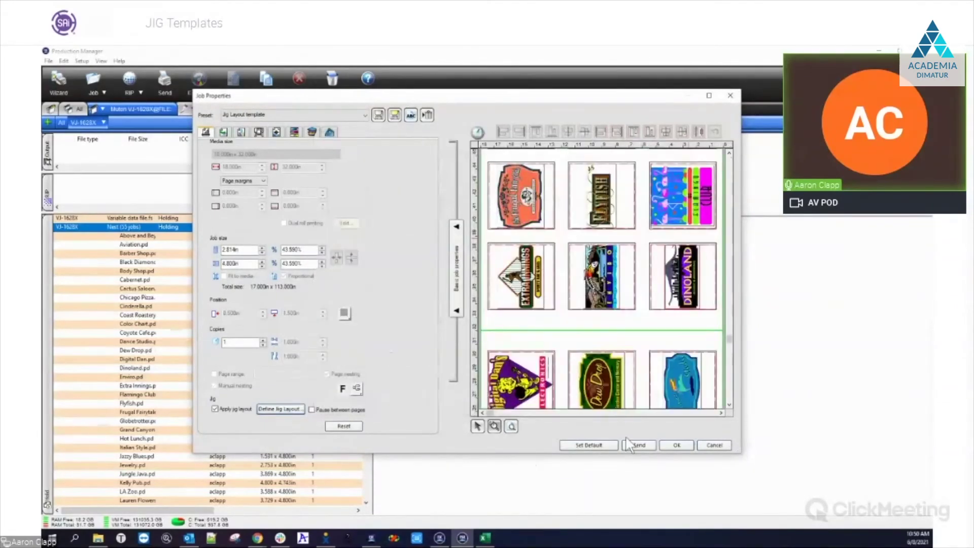
click(309, 408)
- Close Job Properties and remove the Nest (55 jobs) sticker nest from the queue
click(730, 98)
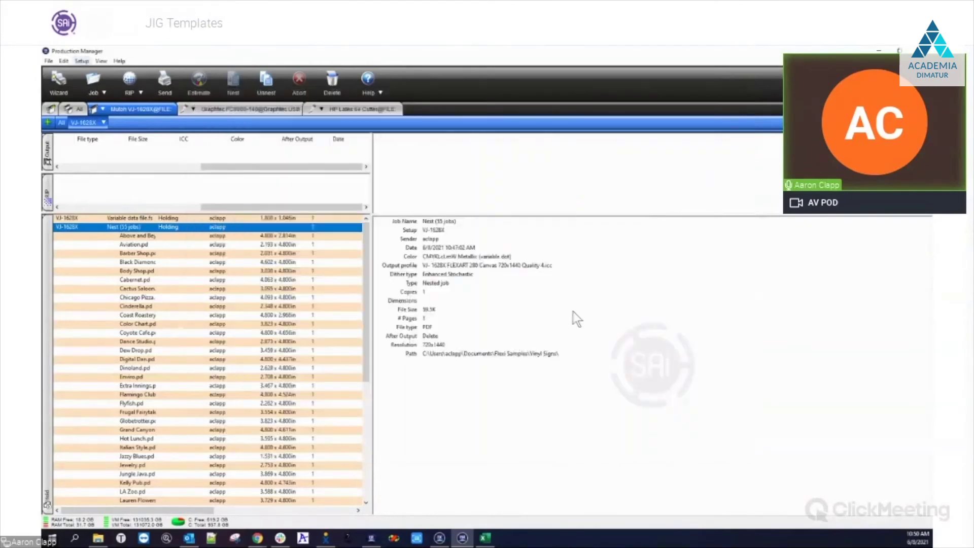
right_click(118, 227)
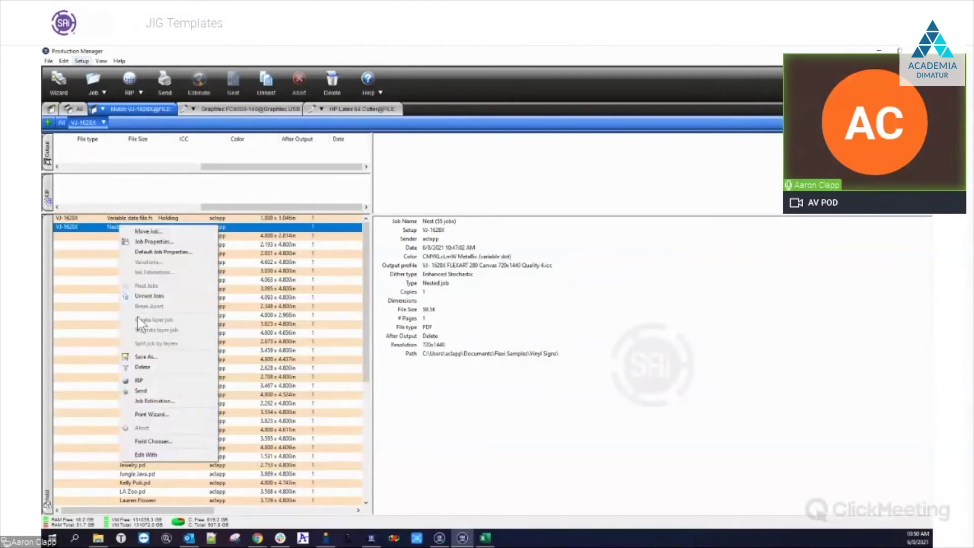
click(143, 366)
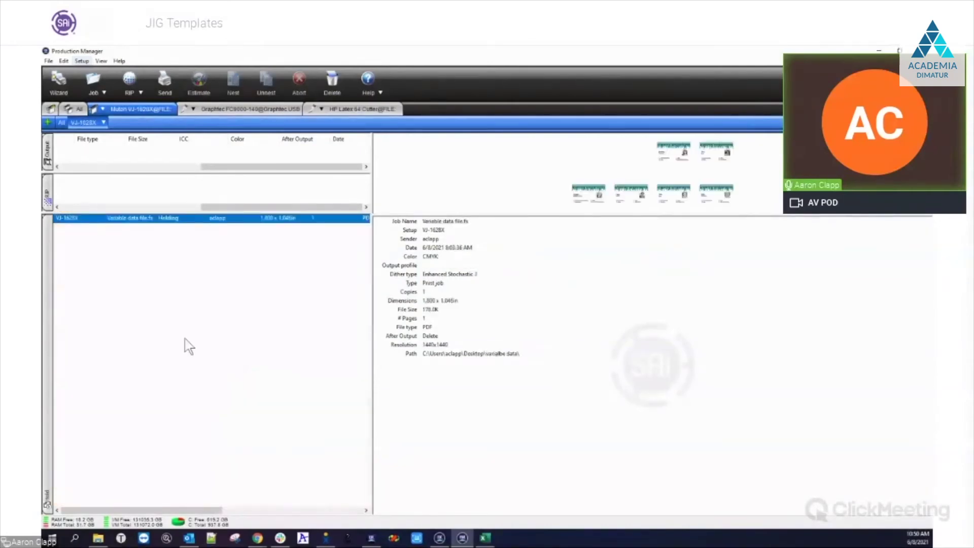
- Open the Variable data file job's properties and switch to its spreadsheet in Excel
click(139, 218)
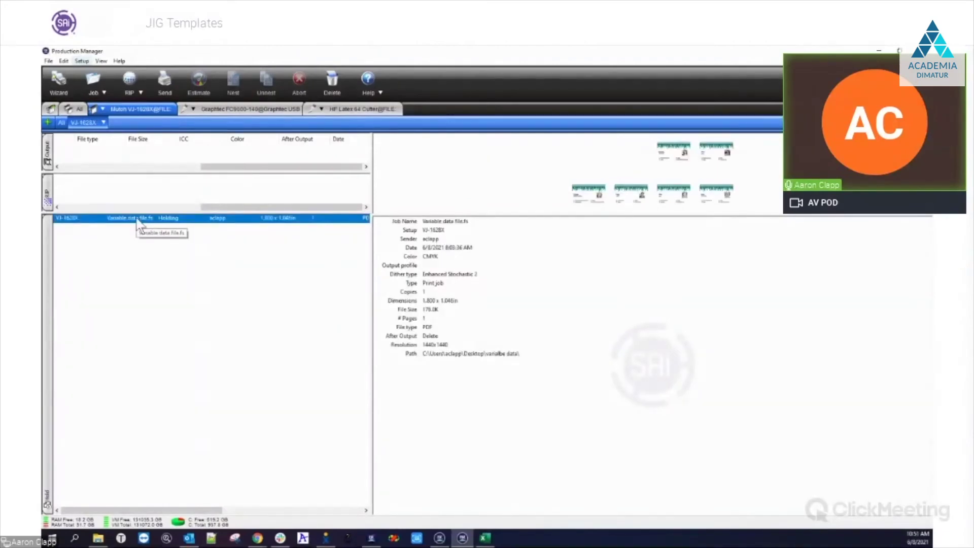
double_click(138, 221)
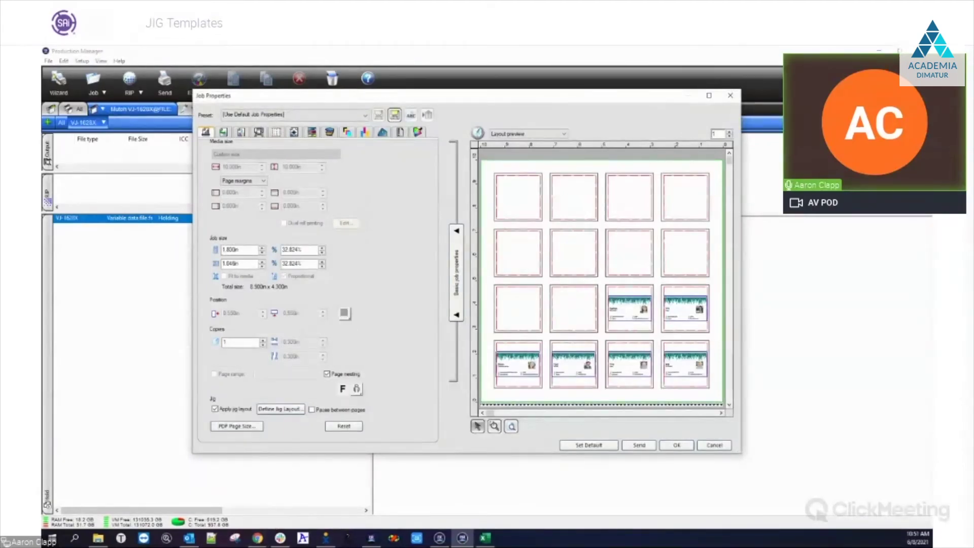
key(alt+Tab)
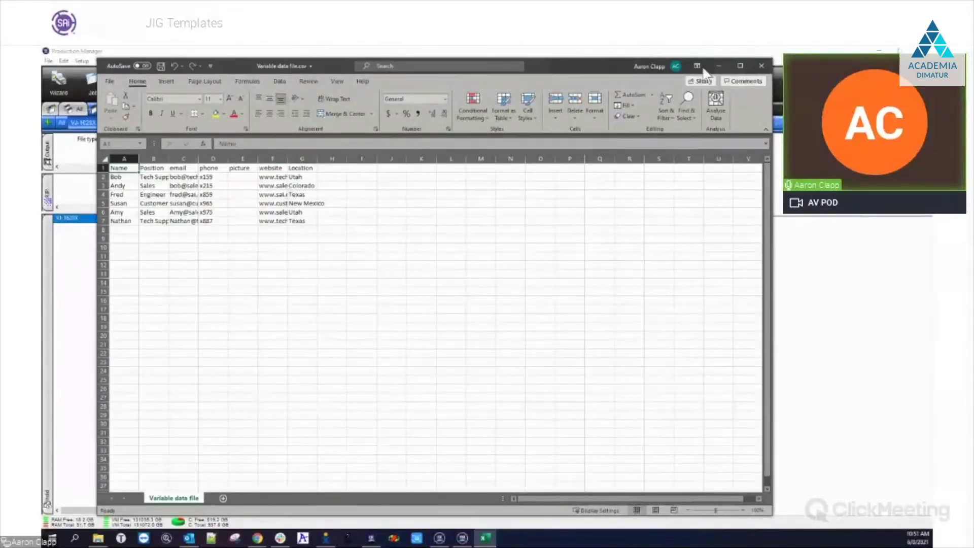
- Review the six records in Variable data file.csv, then minimize Excel to return to Production Manager
click(725, 67)
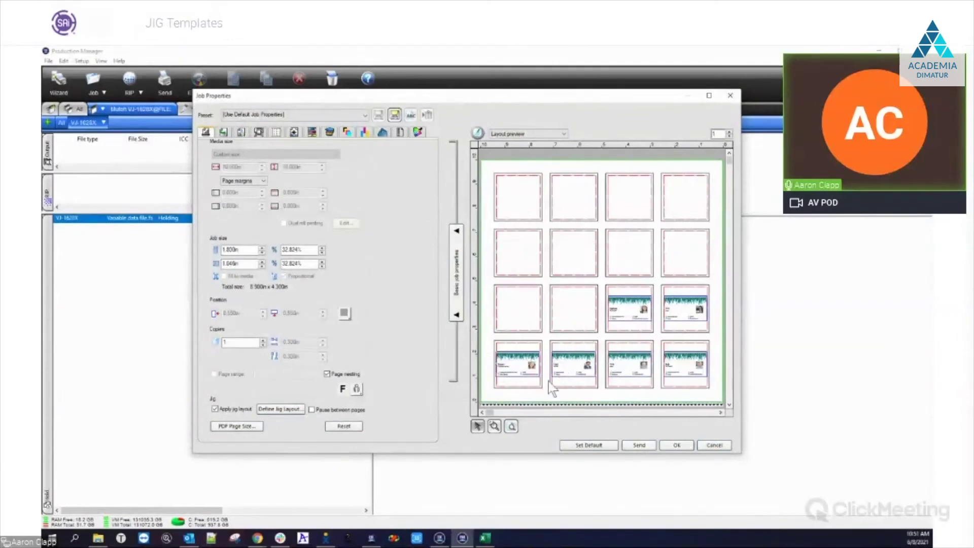
click(494, 427)
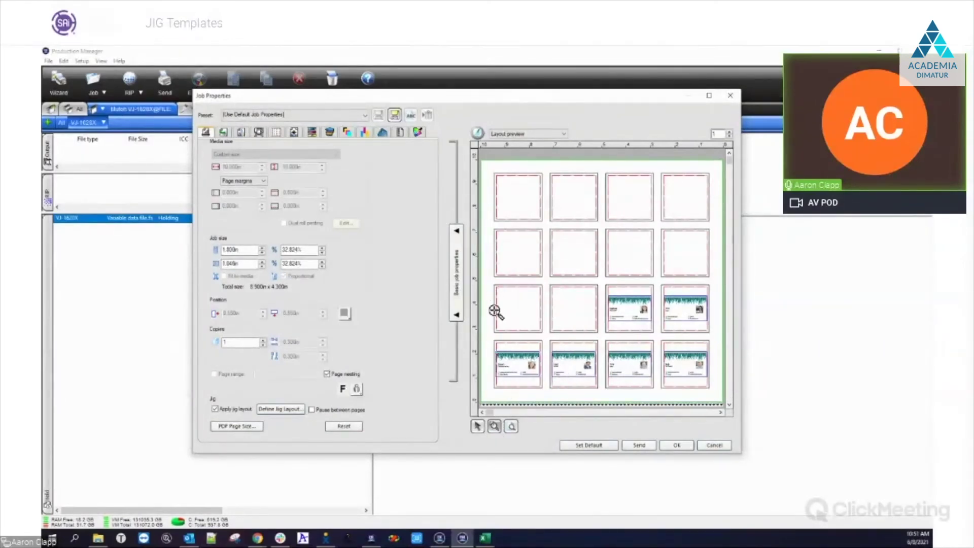
drag(634, 316, 662, 336)
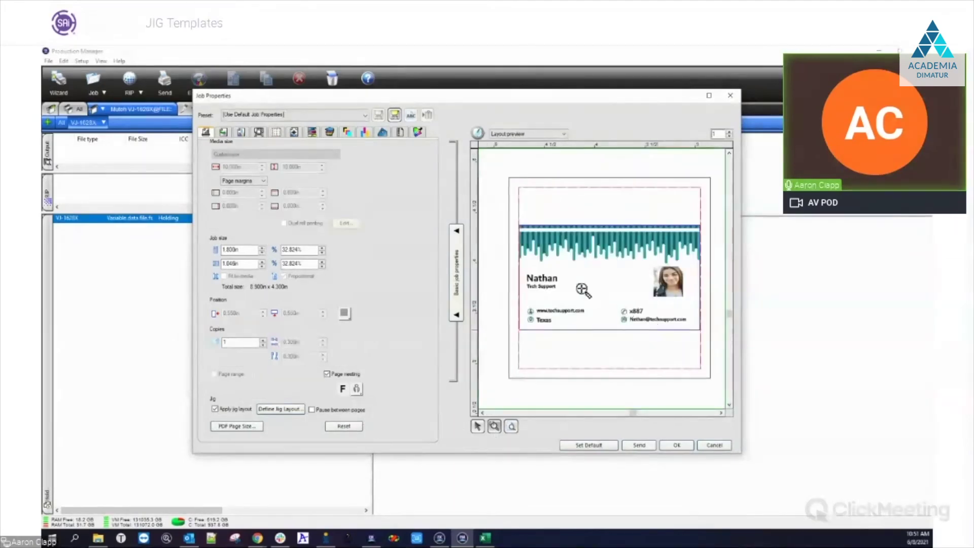
alt+click(581, 214)
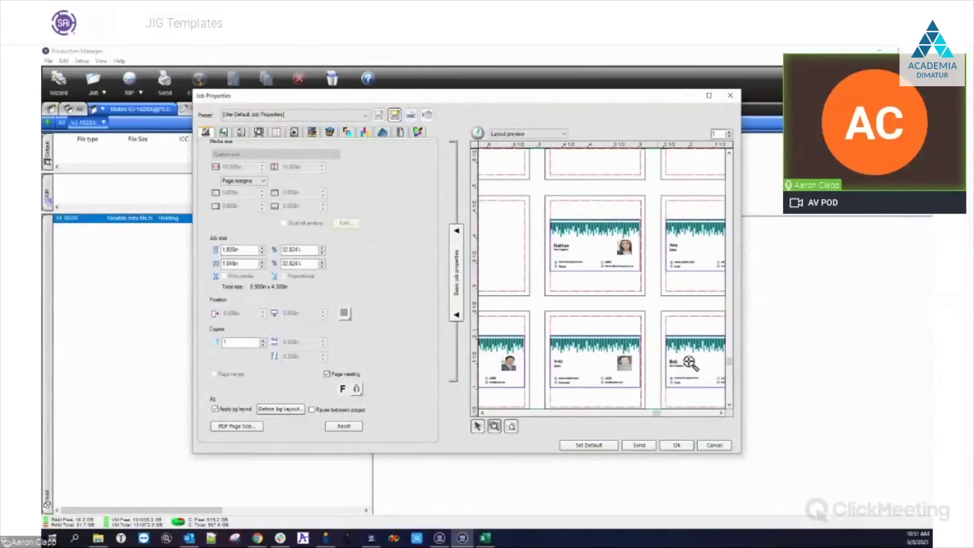
click(647, 412)
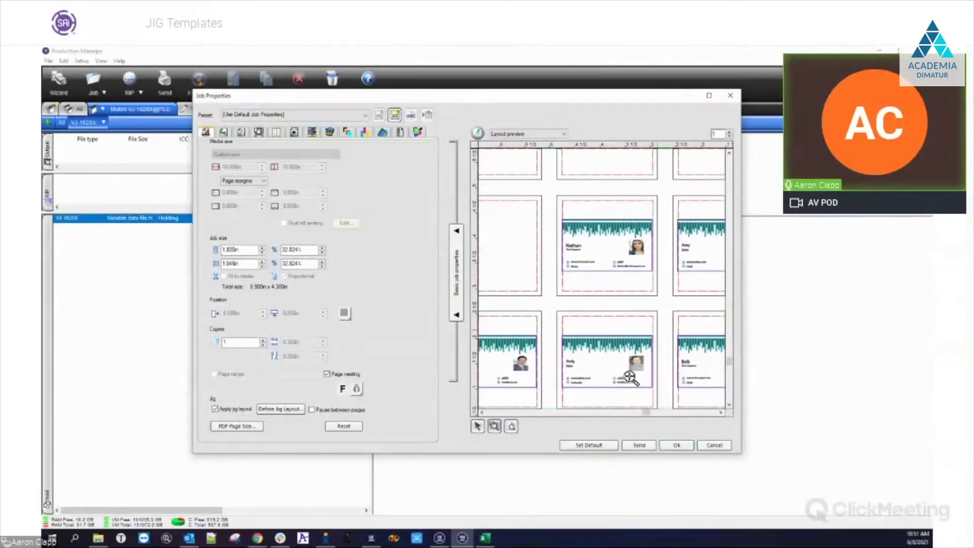
drag(609, 378, 659, 401)
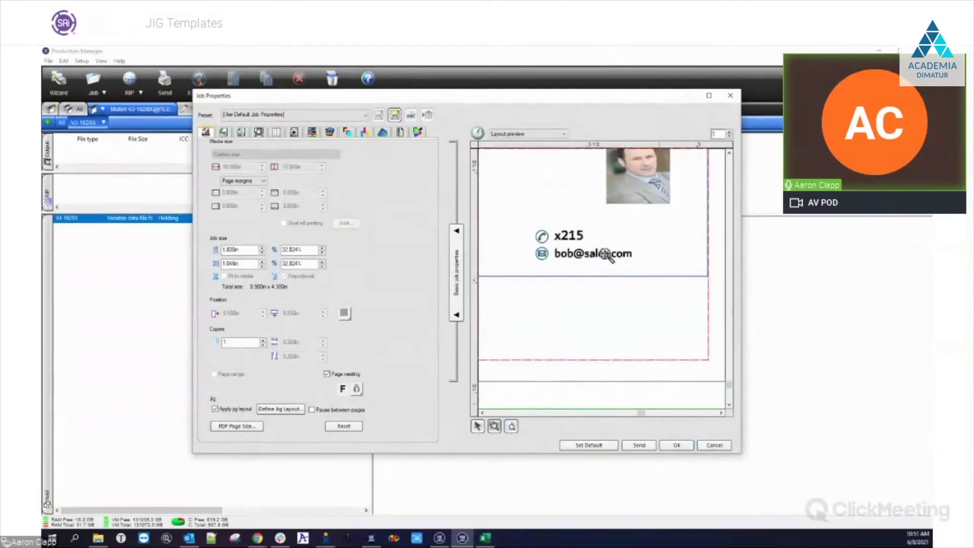
right_click(648, 320)
right_click(656, 321)
right_click(664, 326)
right_click(669, 326)
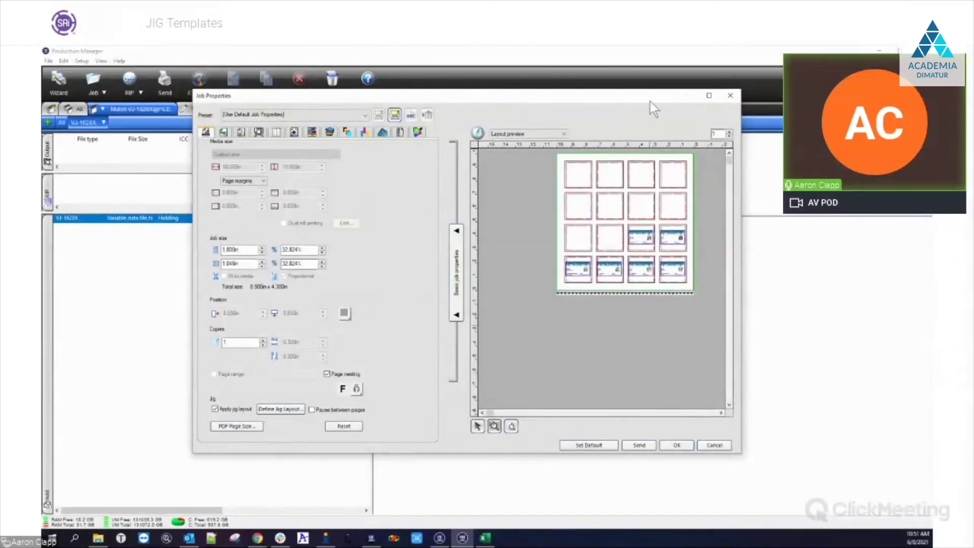
- Reopen the Variable data file job's properties on its Variable Data table of six records
click(731, 96)
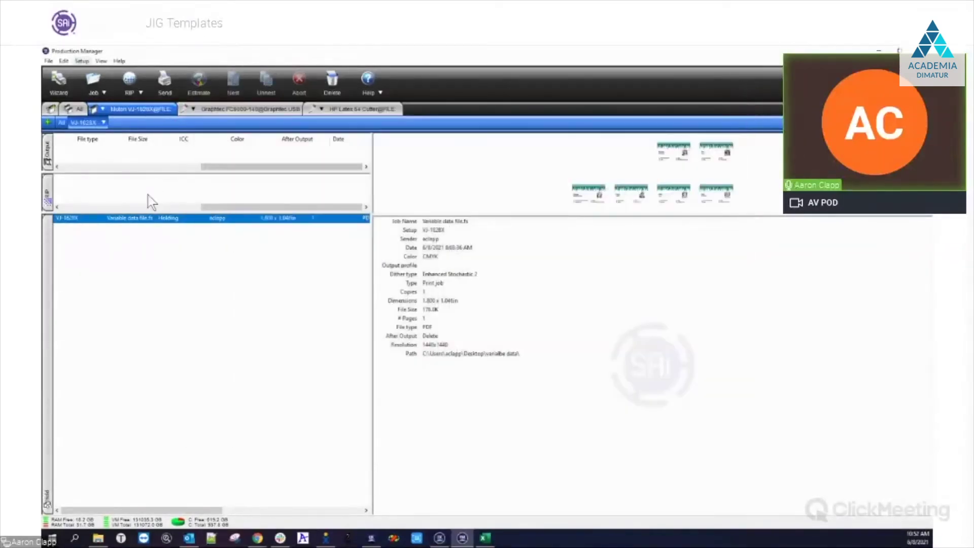
double_click(148, 221)
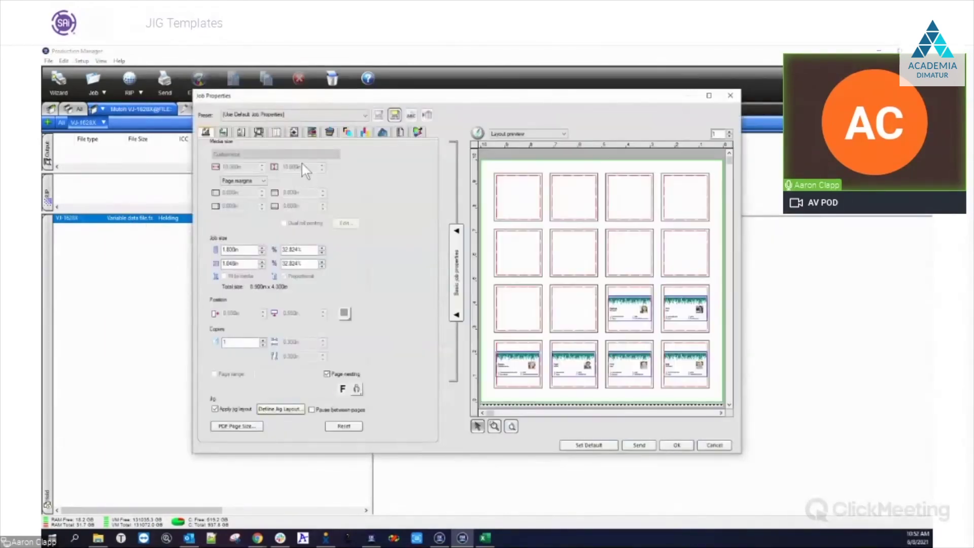
click(400, 133)
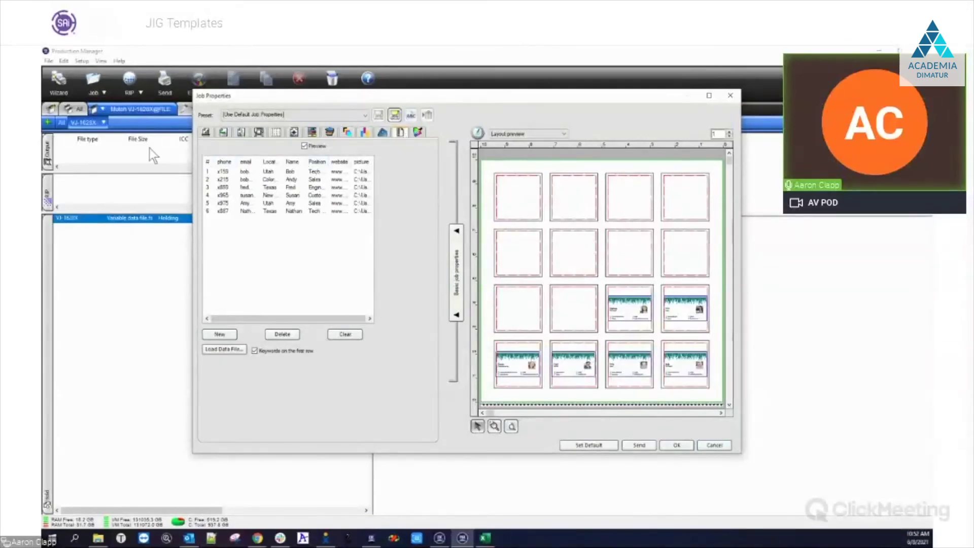
- Show the job size settings: 1.800 x 1.046in at 32.824%, six cards in the lower jig slots
click(206, 132)
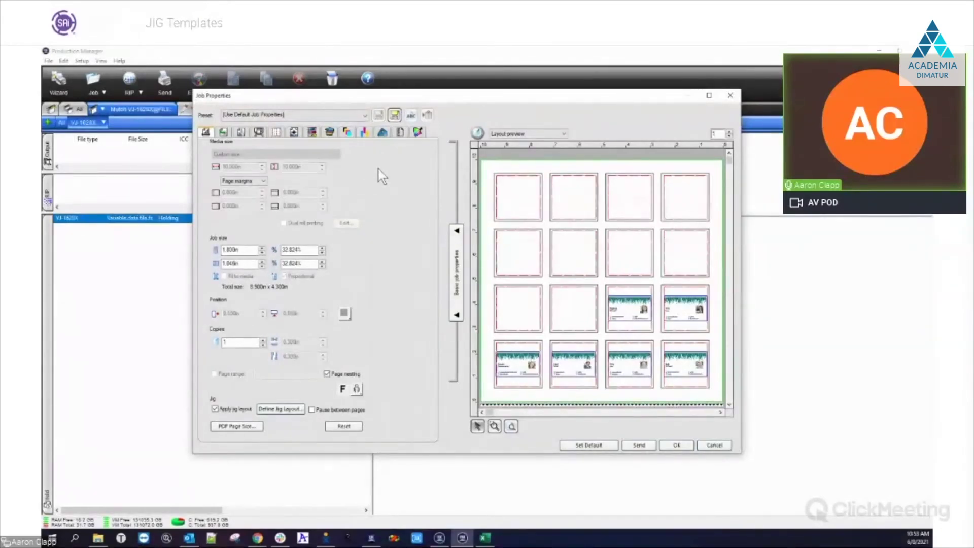
click(363, 115)
click(363, 103)
key(alt+Tab)
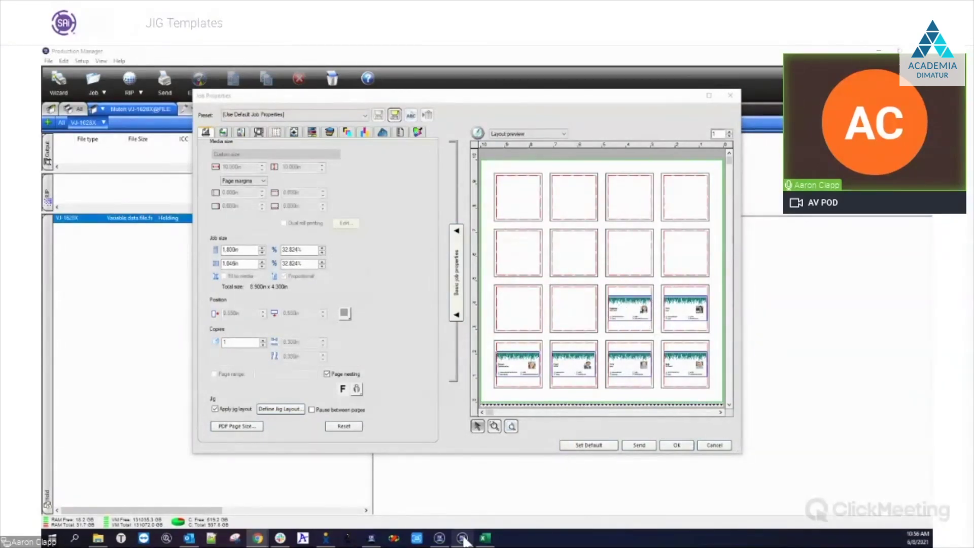
click(440, 539)
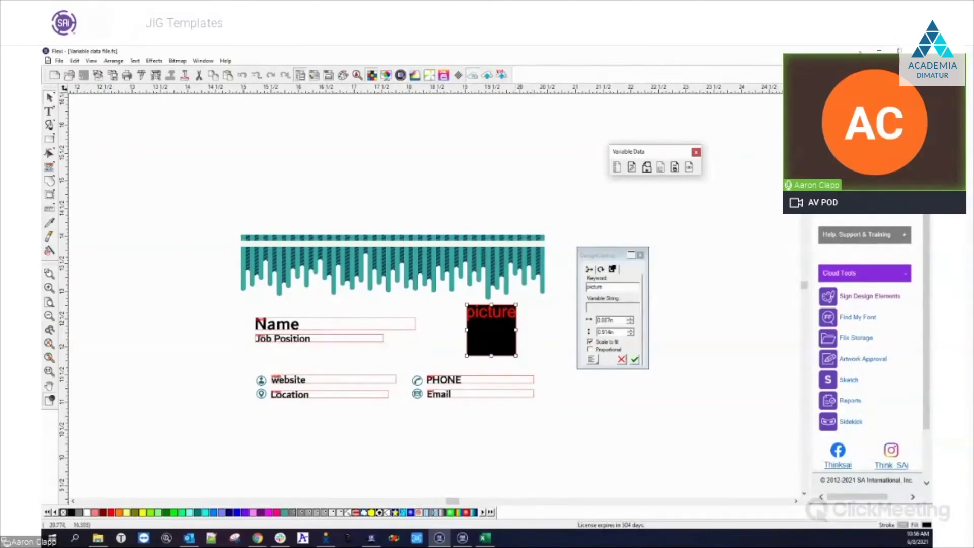
- Check the Name, picture, PHONE and Email fields in Flexi, then minimize Flexi to see the jig preview
click(878, 50)
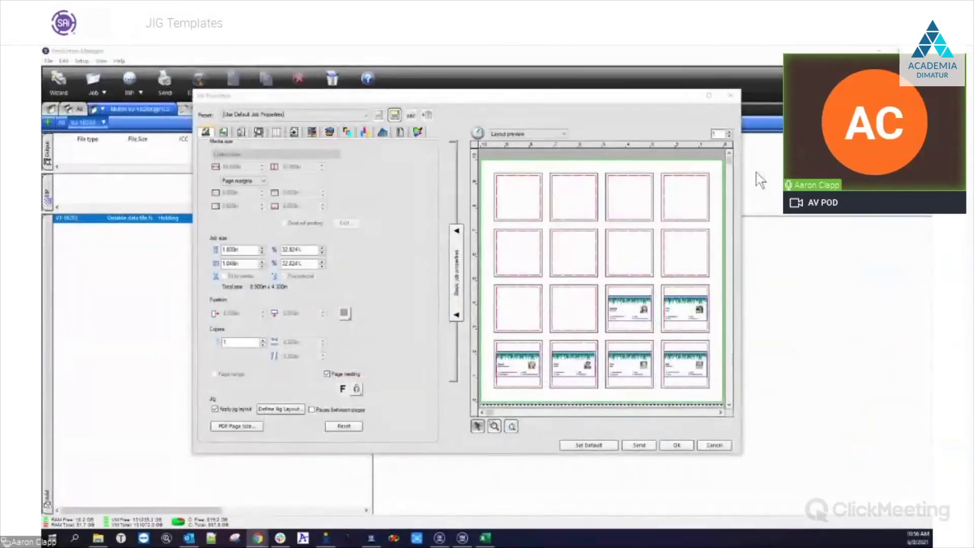